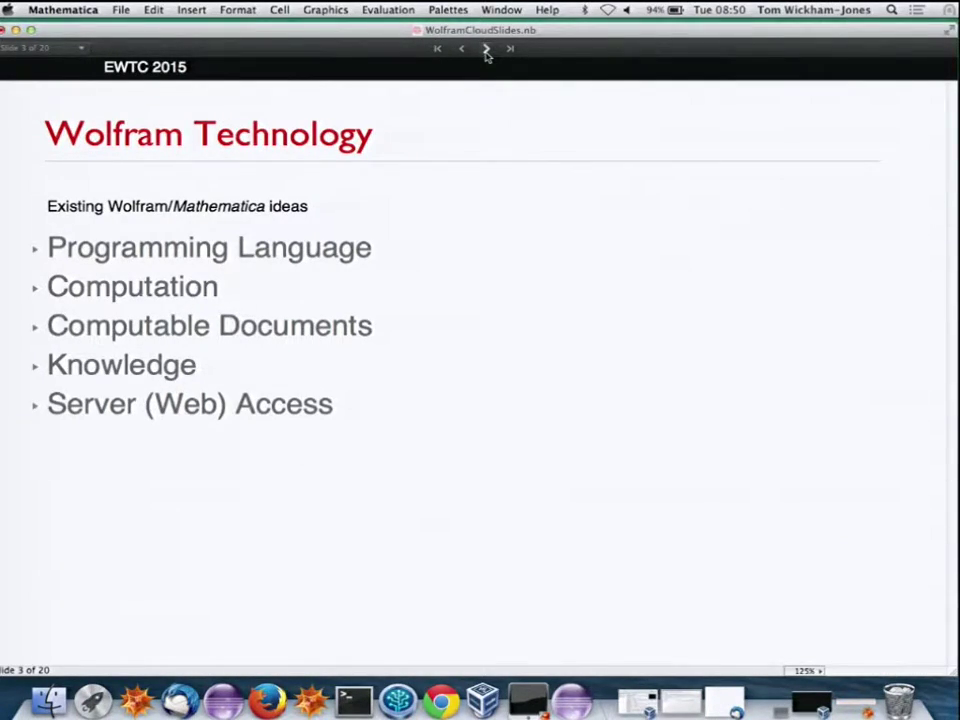
# Expand and collapse the Programming Language, Computation and Computable Documents topics in turn.
pyautogui.click(35, 250)
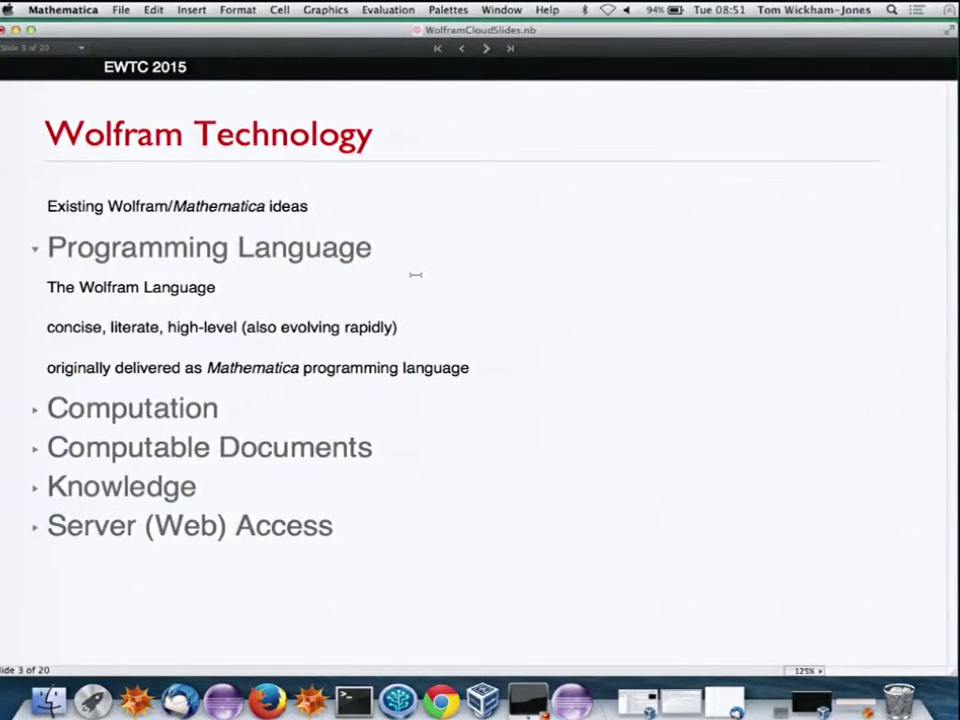
pyautogui.click(35, 252)
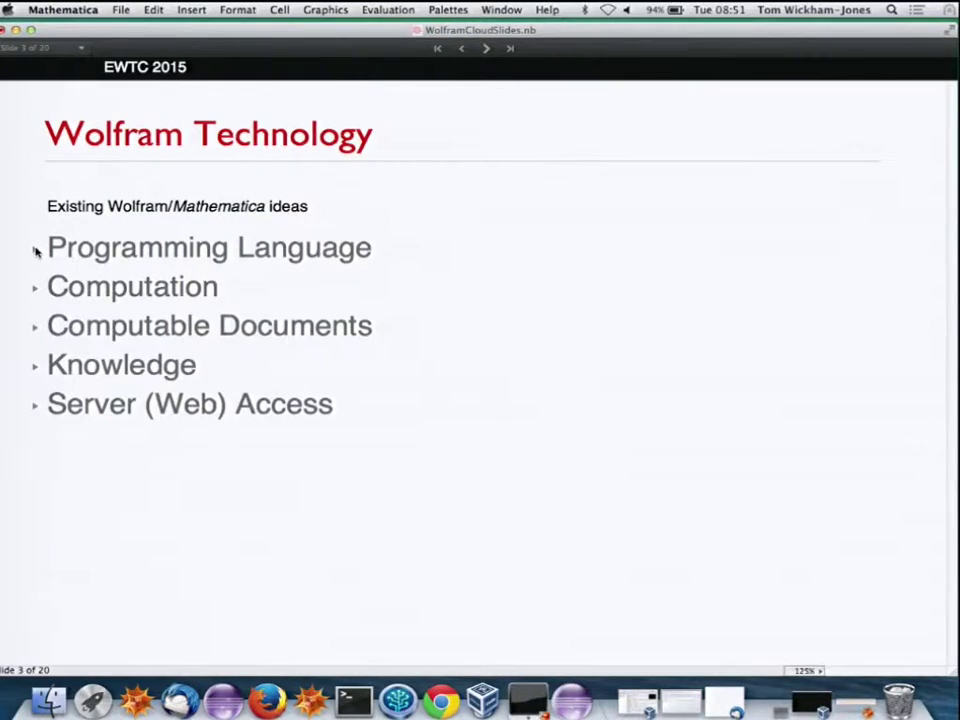
pyautogui.click(35, 288)
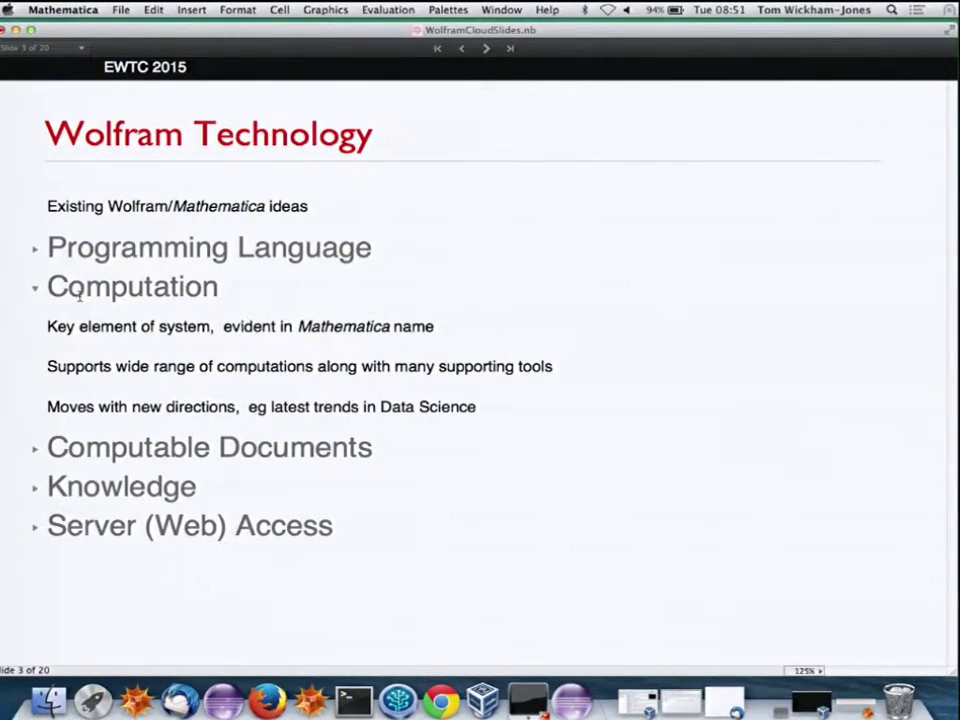
pyautogui.click(36, 289)
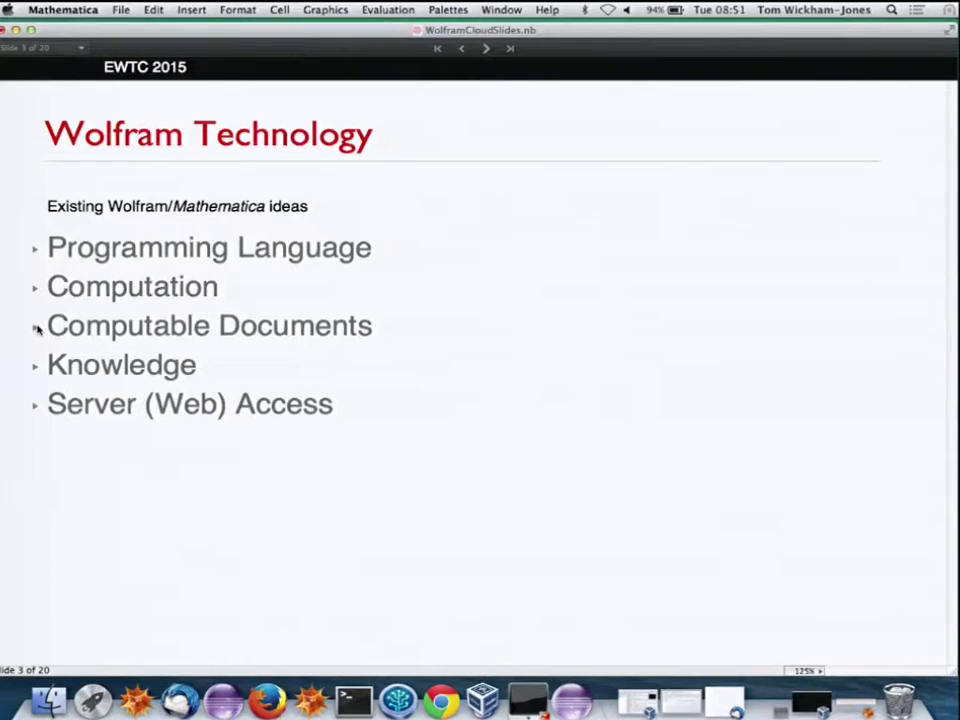
pyautogui.click(36, 327)
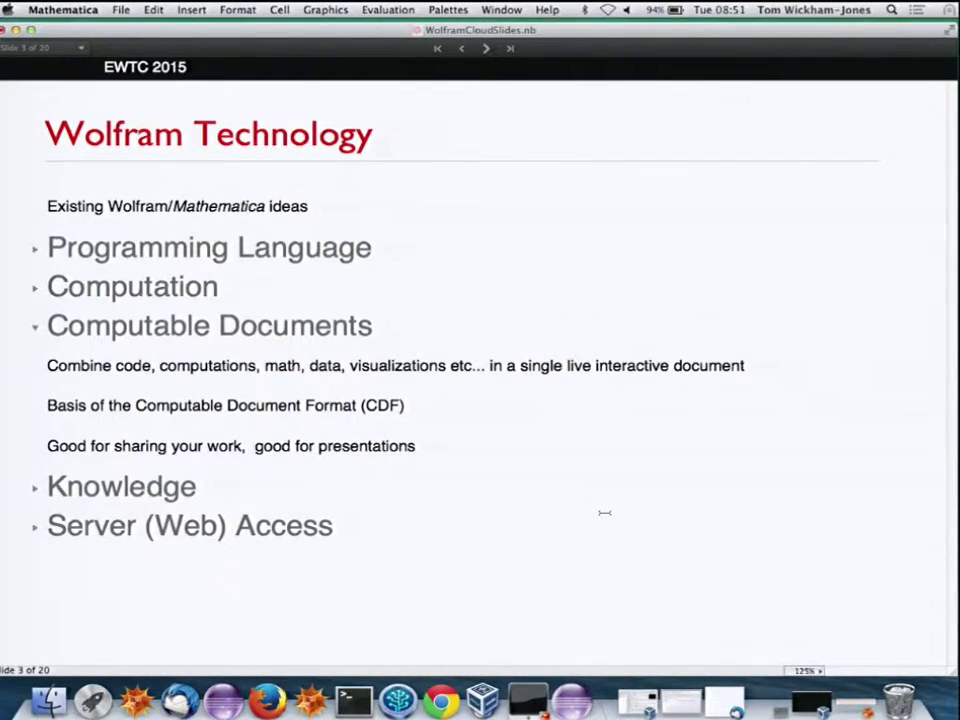
pyautogui.click(36, 327)
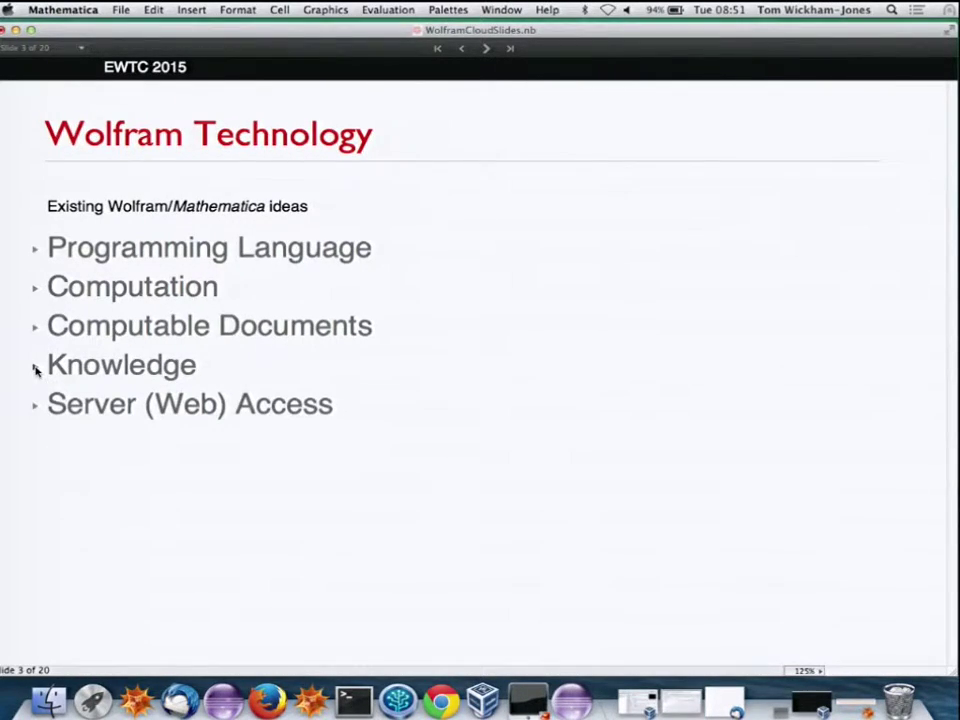
# Review Knowledge, leave Server (Web) Access expanded, and advance to the 'What is a Cloud?' slide.
pyautogui.click(35, 367)
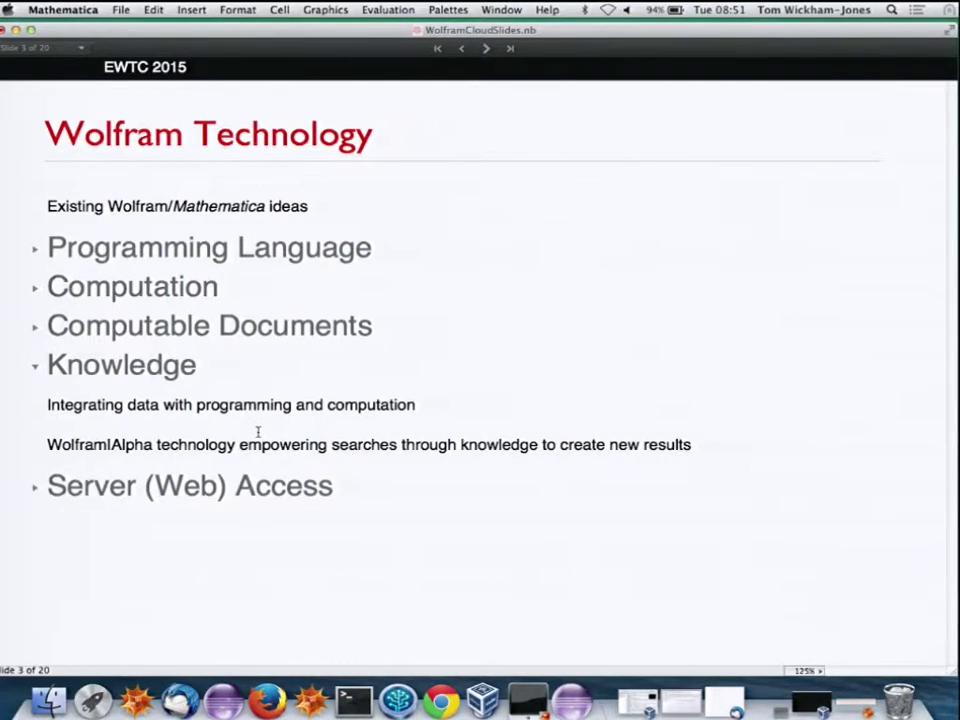
pyautogui.click(35, 367)
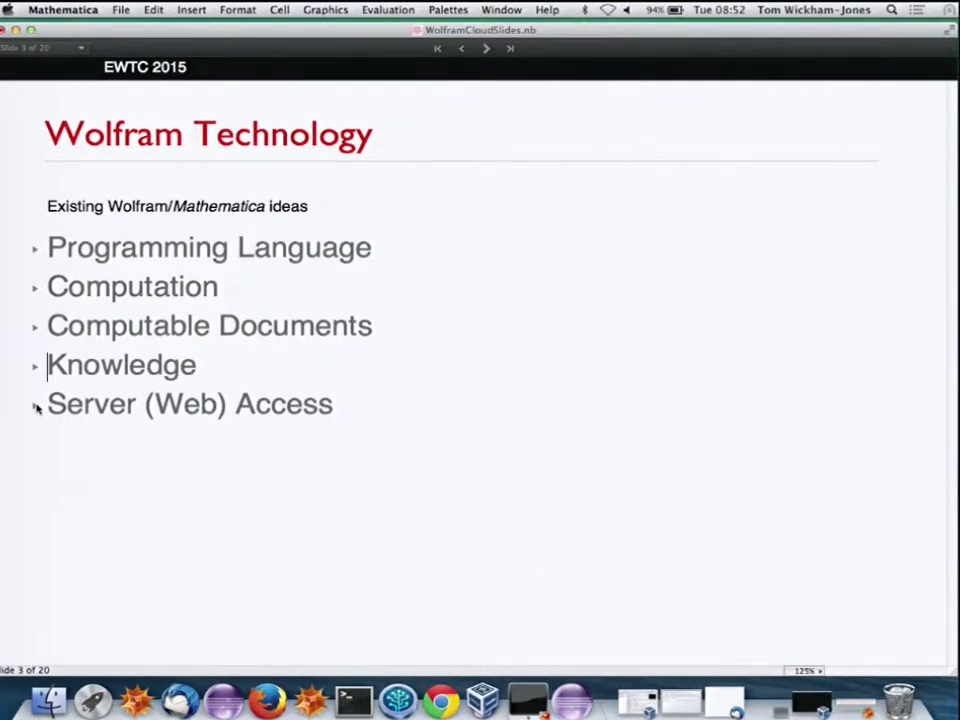
pyautogui.click(35, 405)
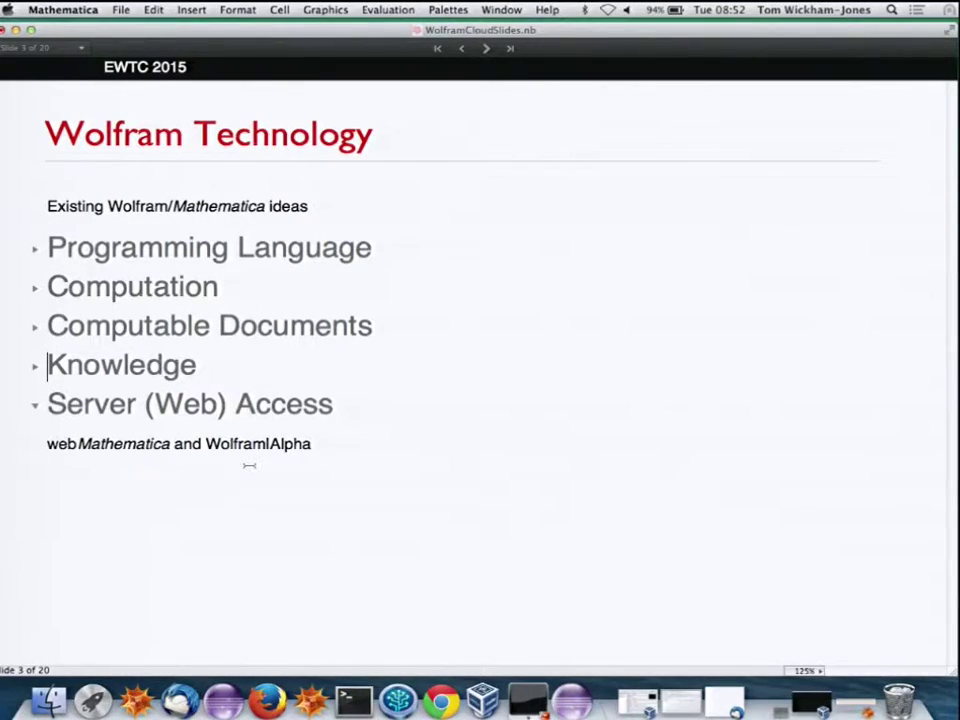
pyautogui.click(486, 48)
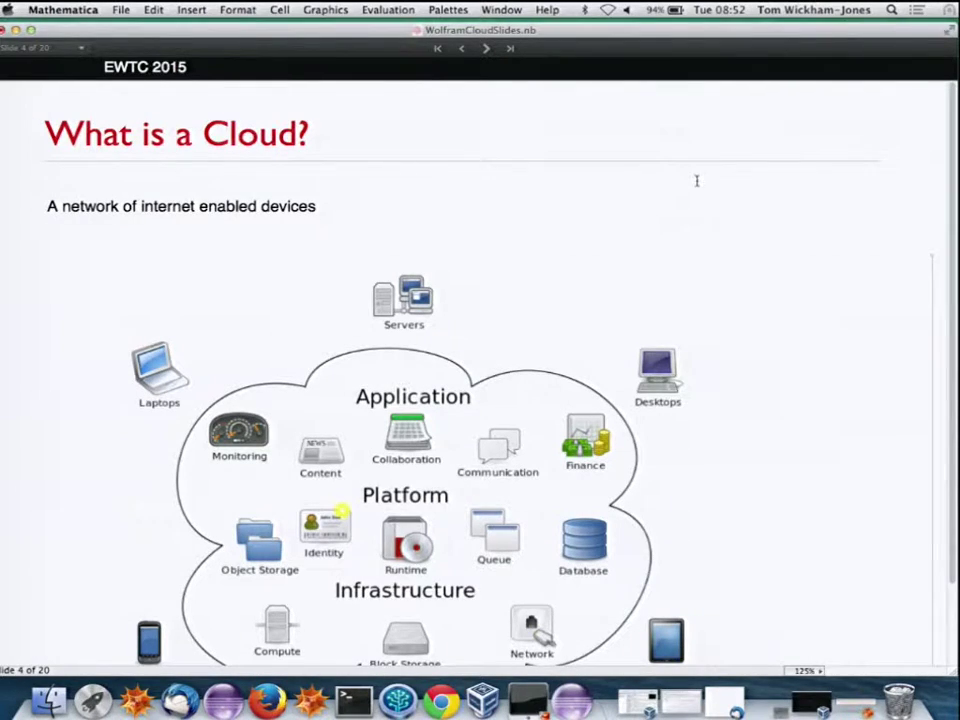
# Expand and read the Related to notes under the cloud diagram, then advance to slide 5, Cloud Benefits.
pyautogui.scroll(-3, 695, 180)
pyautogui.scroll(2, 696, 180)
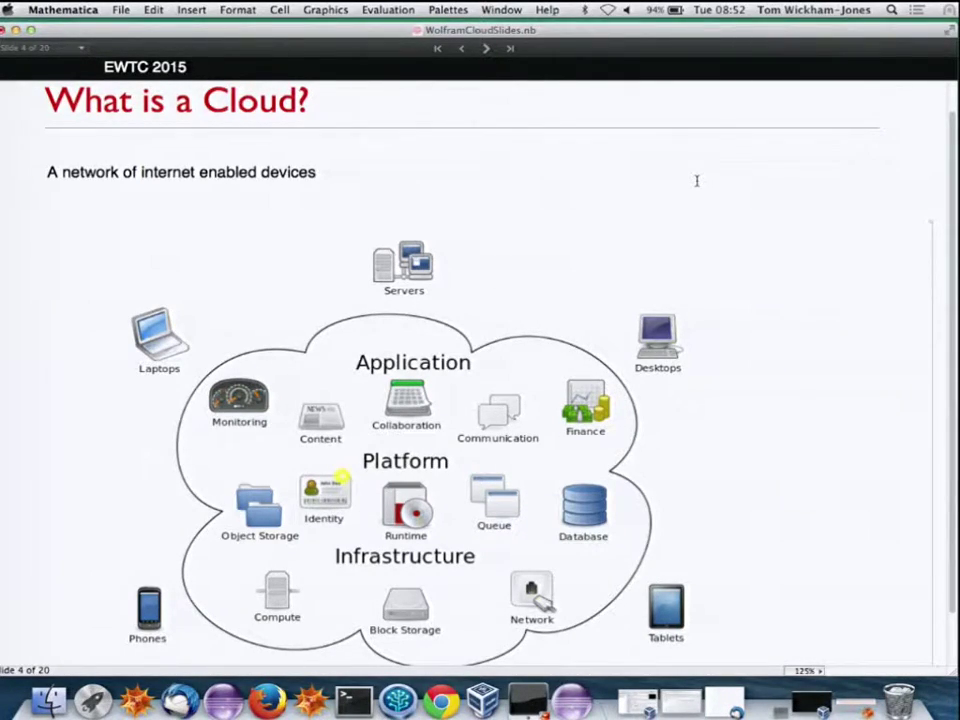
pyautogui.scroll(-3, 697, 180)
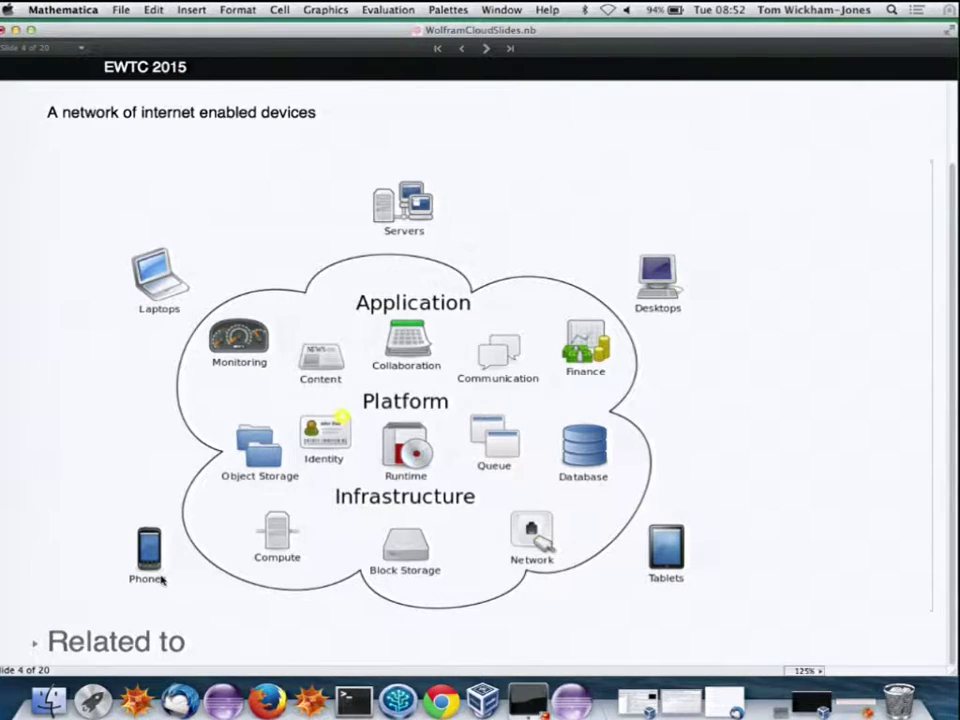
pyautogui.click(35, 643)
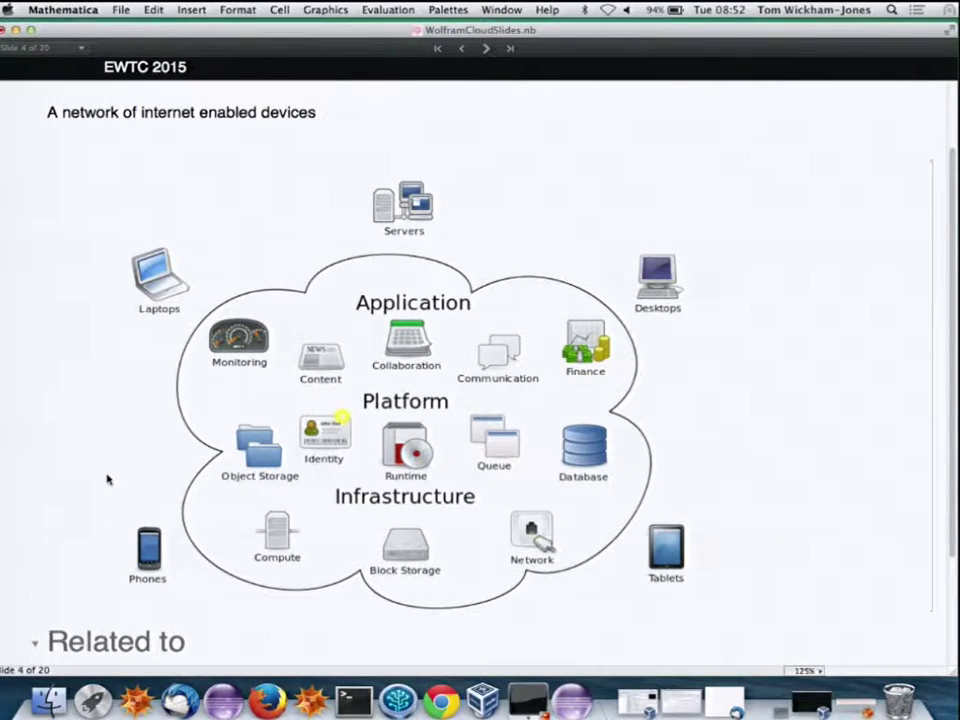
pyautogui.scroll(-3, 107, 478)
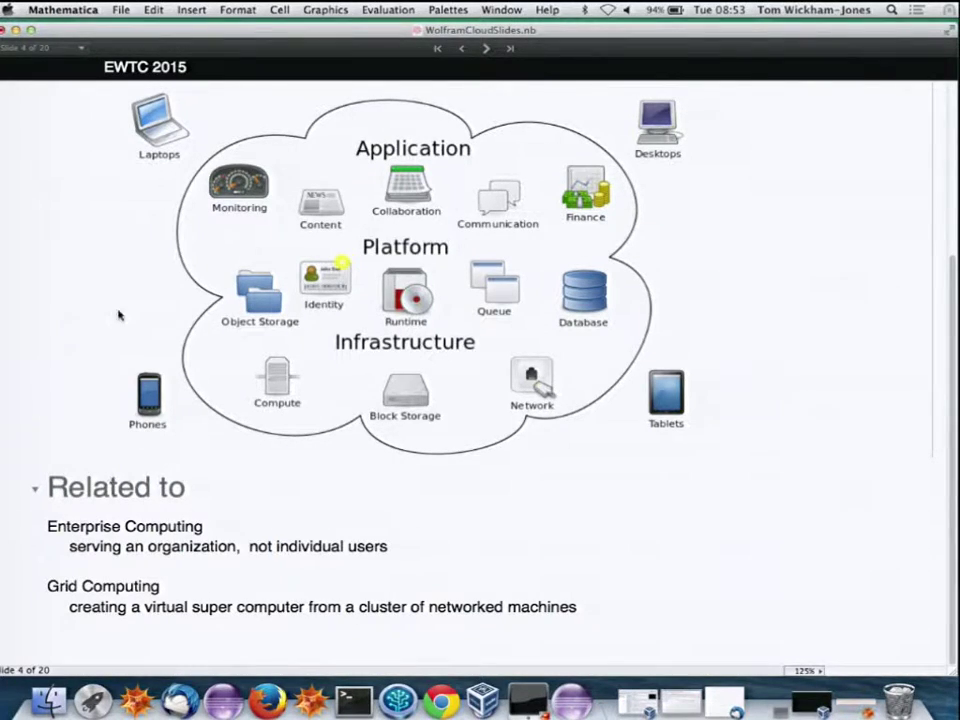
pyautogui.click(486, 49)
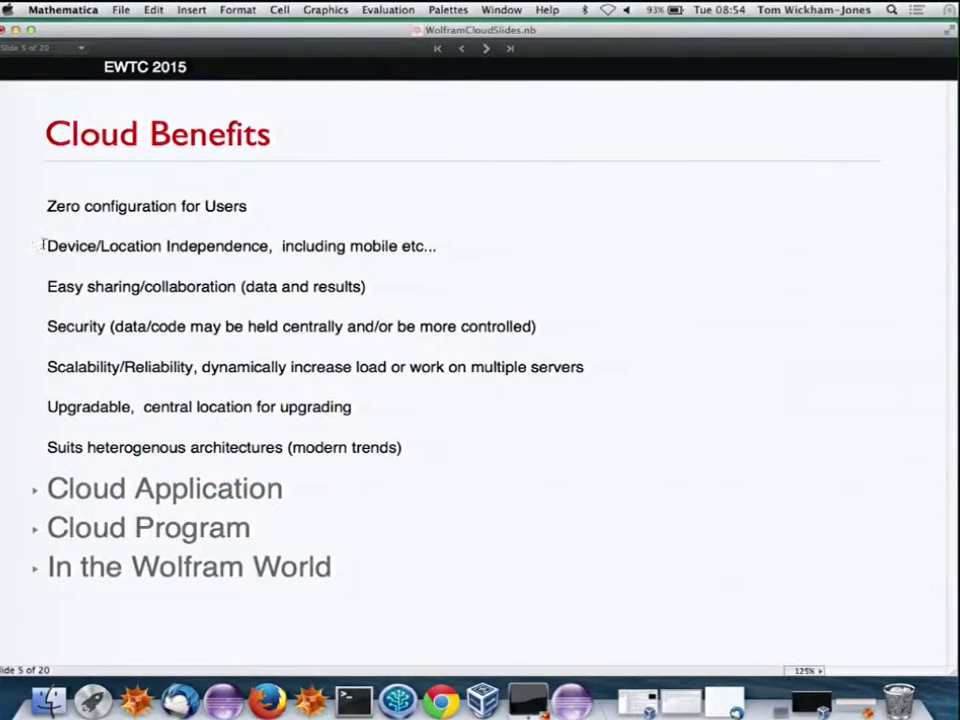
pyautogui.moveTo(43, 246); pyautogui.dragTo(496, 246)
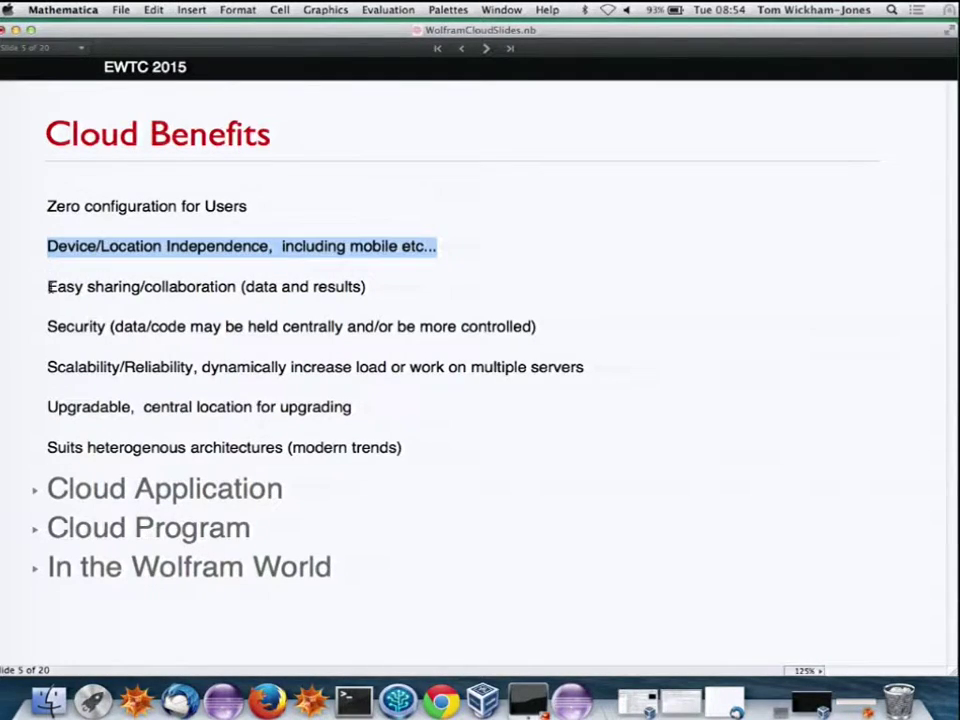
pyautogui.moveTo(45, 268); pyautogui.dragTo(368, 281)
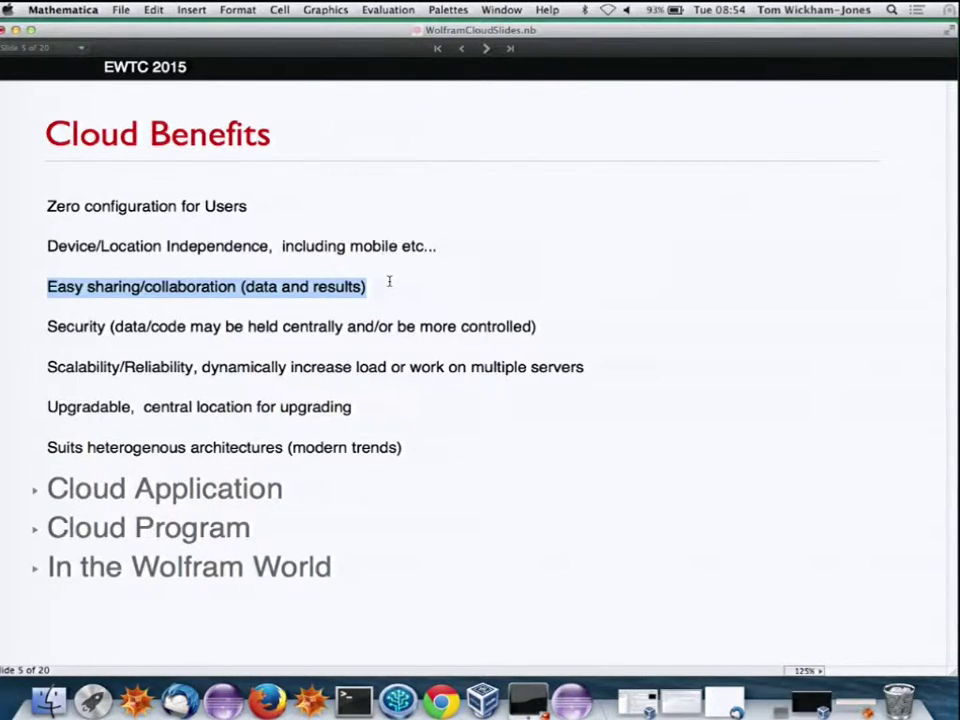
pyautogui.doubleClick(79, 326)
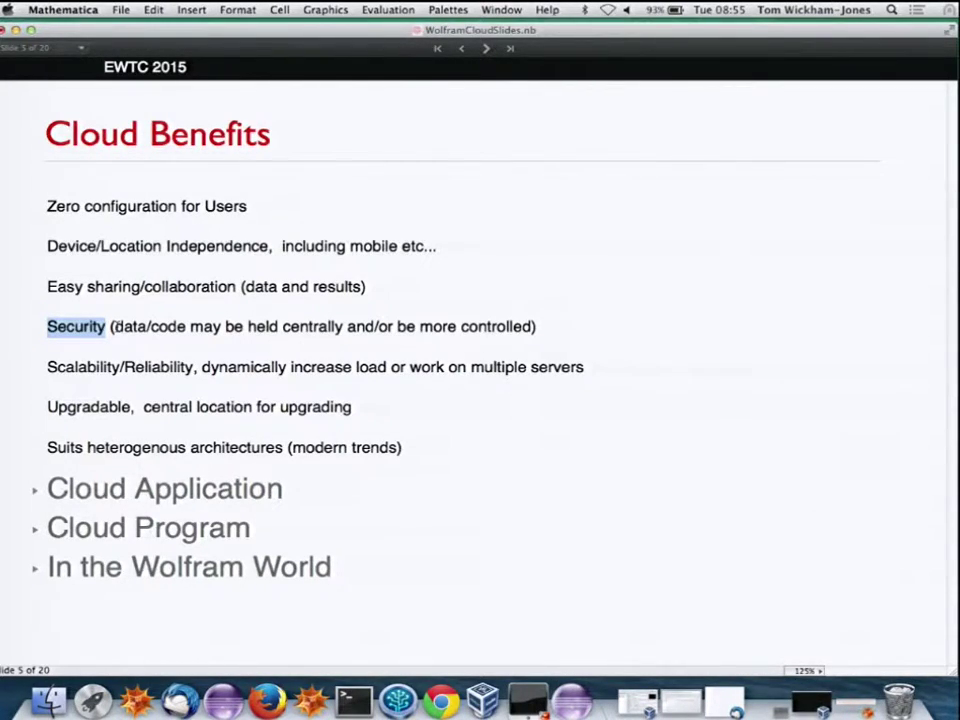
pyautogui.moveTo(47, 367); pyautogui.dragTo(609, 368)
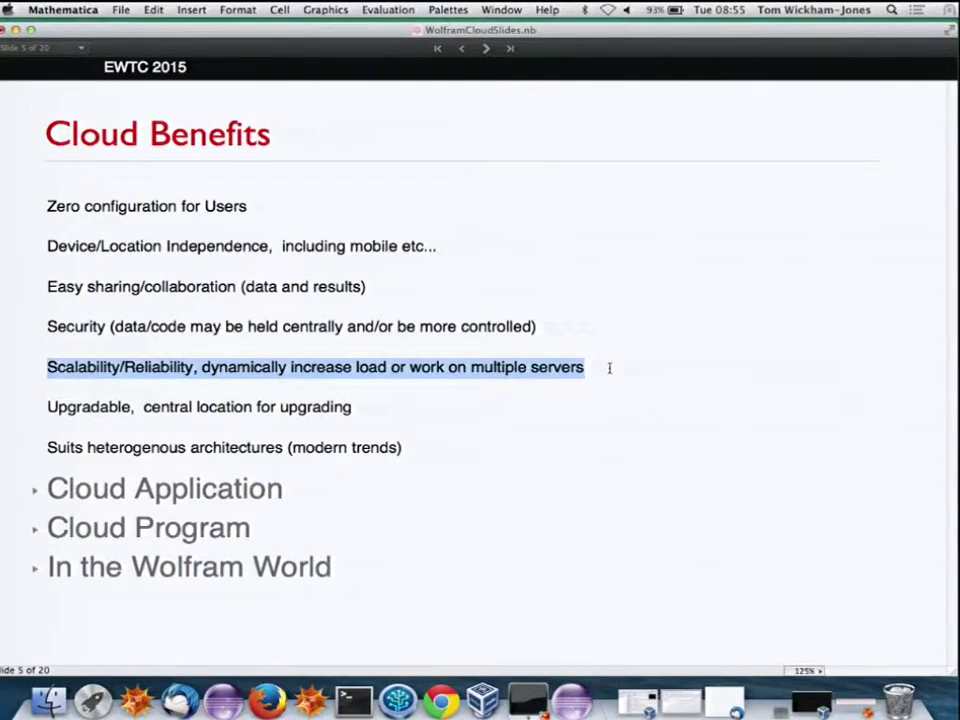
pyautogui.click(34, 490)
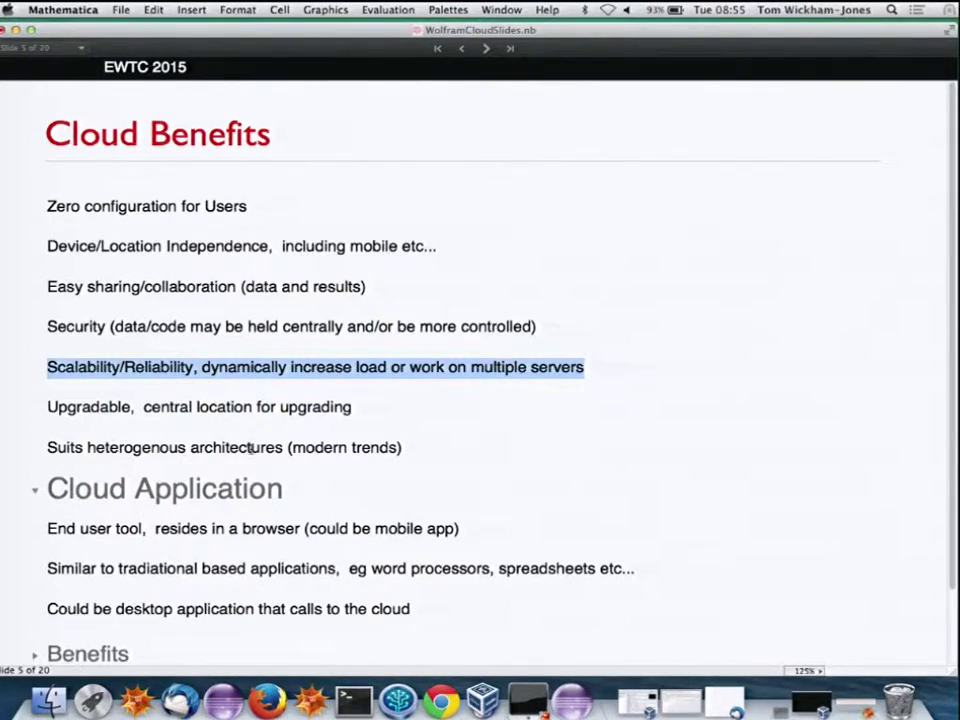
pyautogui.click(34, 490)
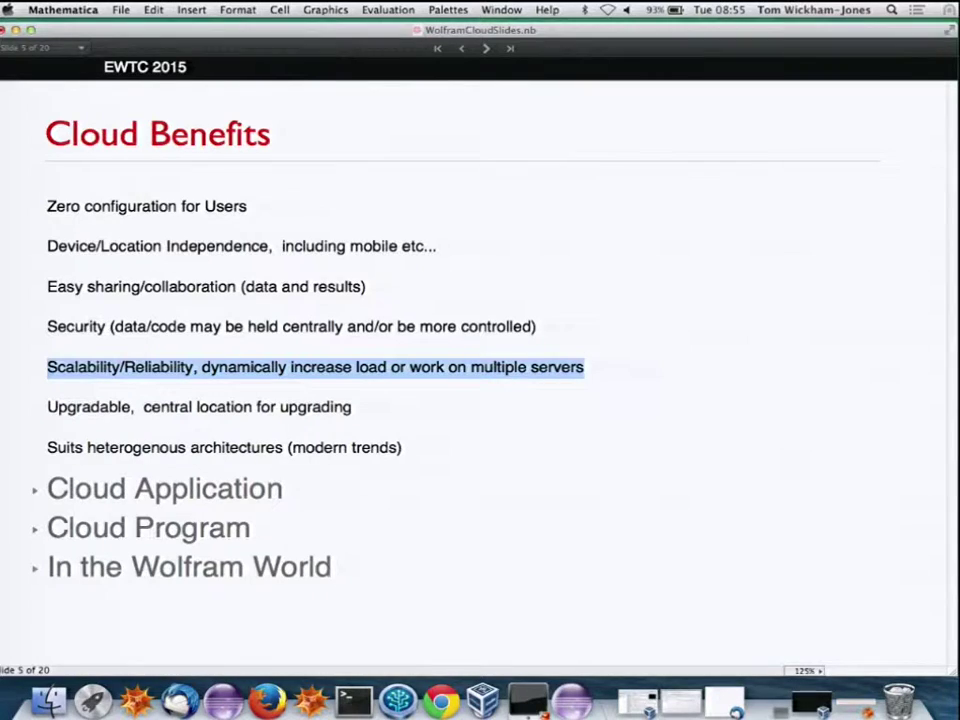
pyautogui.click(33, 491)
pyautogui.scroll(-3, 217, 475)
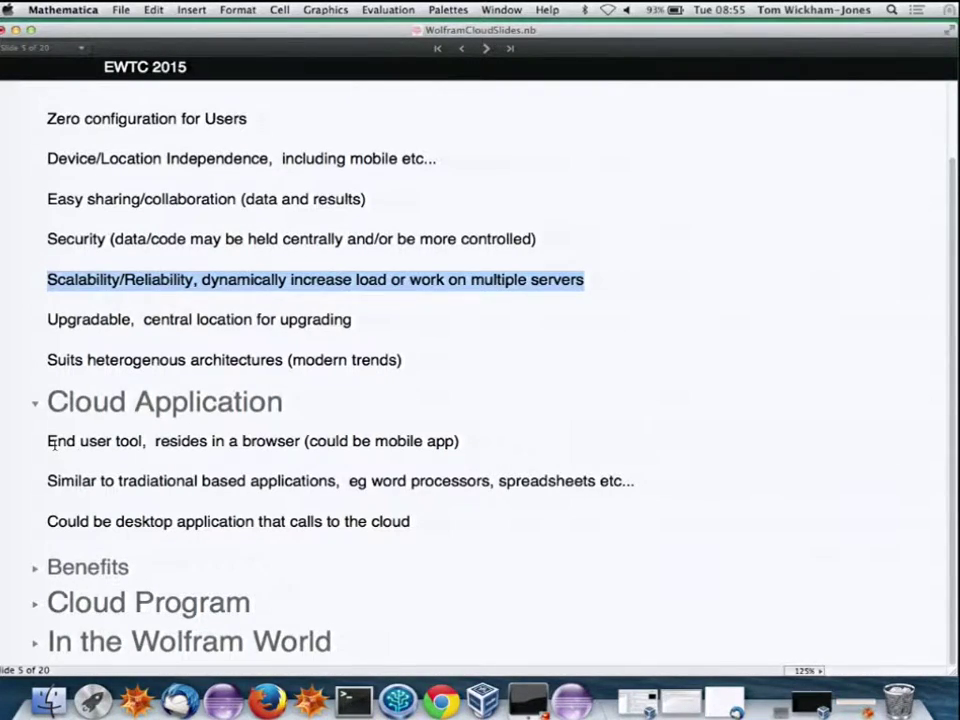
pyautogui.click(34, 567)
pyautogui.scroll(-2, 157, 530)
pyautogui.scroll(-2, 157, 530)
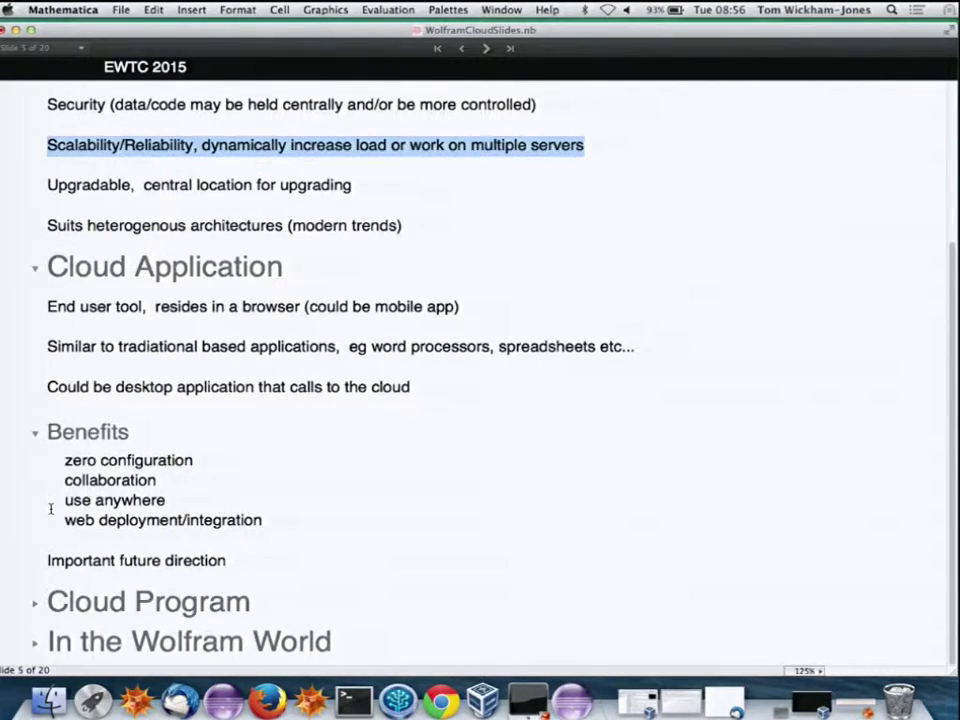
pyautogui.moveTo(48, 561); pyautogui.dragTo(245, 572)
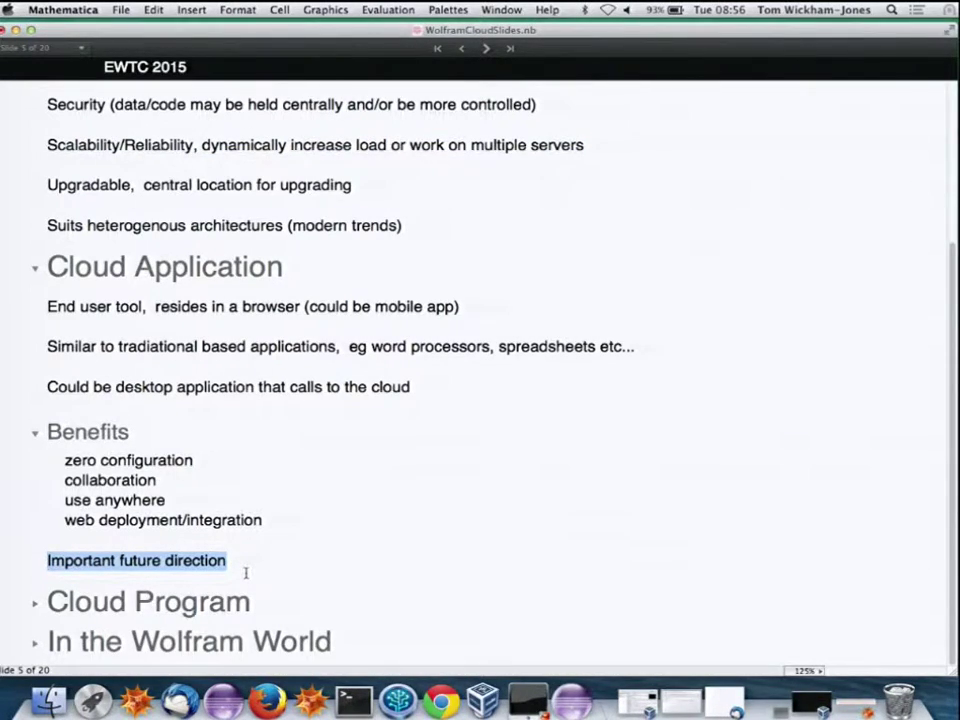
pyautogui.click(36, 268)
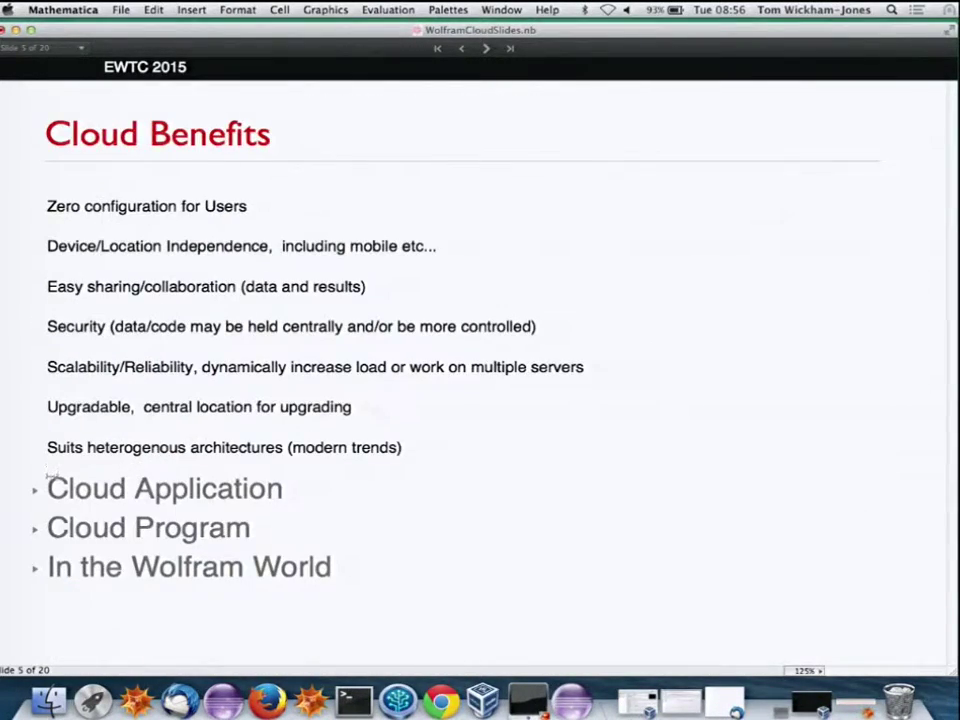
# Expand Cloud Program and its Benefits, highlight 'simple deployment', then collapse Cloud Program again.
pyautogui.click(35, 528)
pyautogui.scroll(-4, 136, 483)
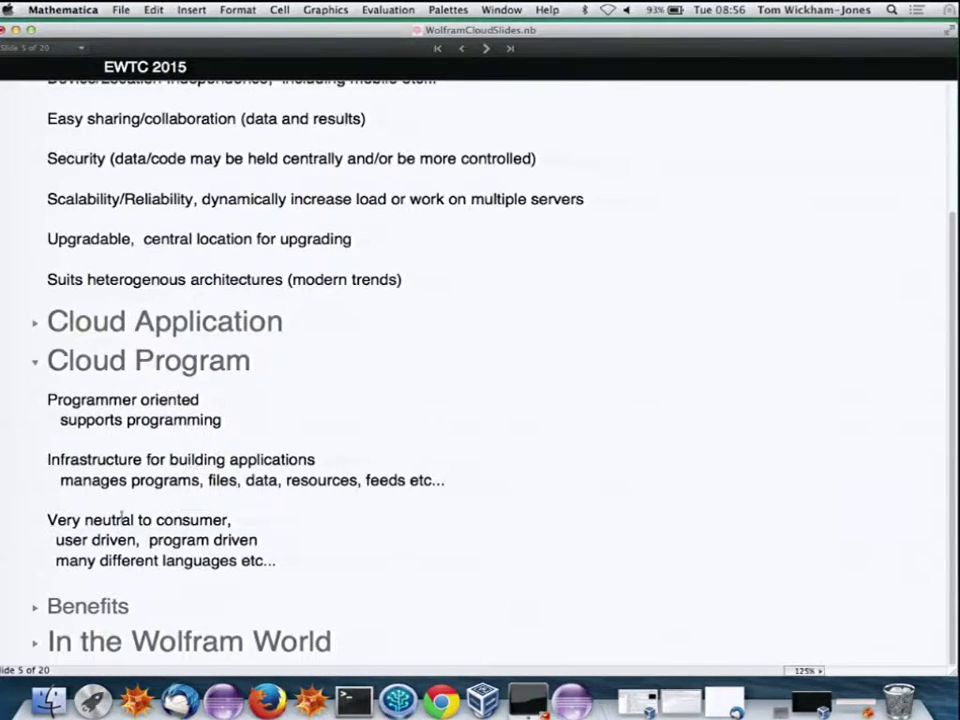
pyautogui.click(37, 609)
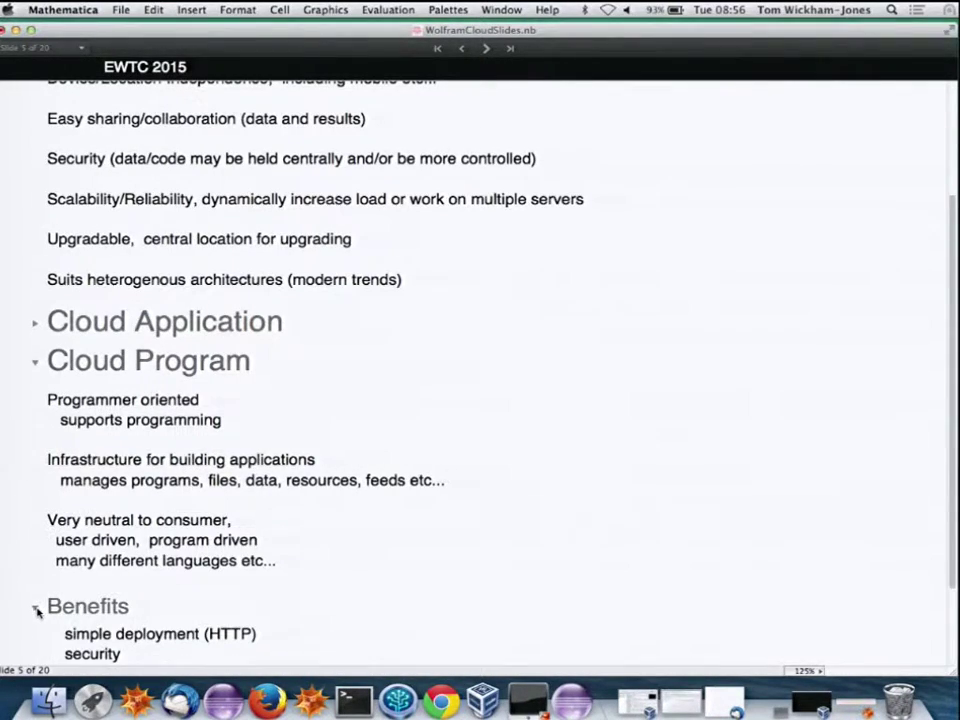
pyautogui.scroll(-3, 194, 565)
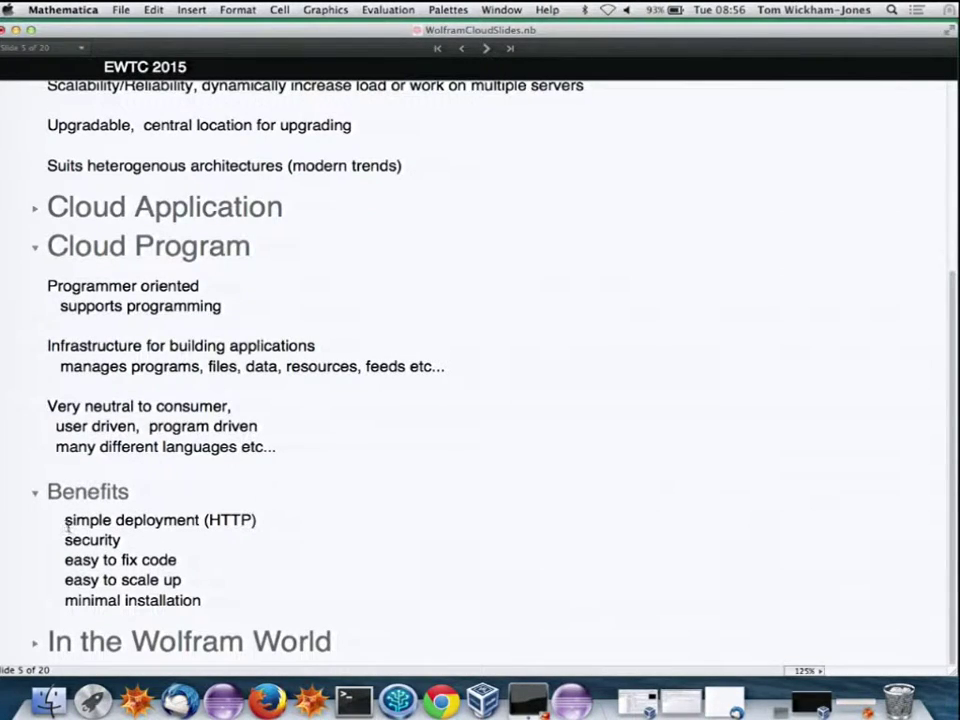
pyautogui.moveTo(63, 521); pyautogui.dragTo(291, 512)
pyautogui.click(34, 247)
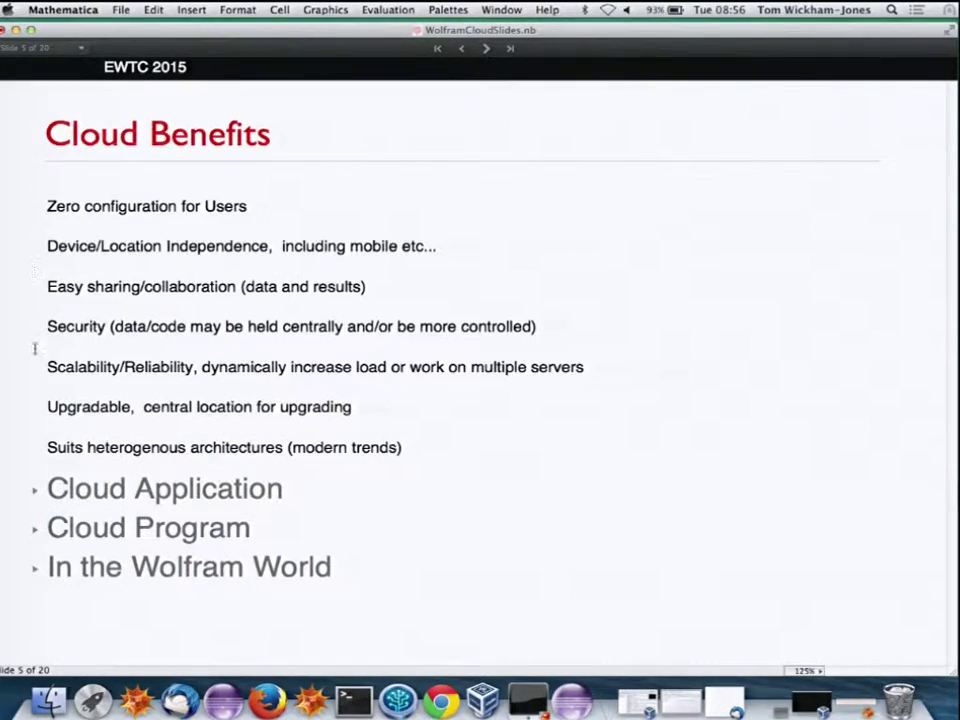
# Expand and read In the Wolfram World, then advance to slide 6, Cloud CDF.
pyautogui.click(35, 569)
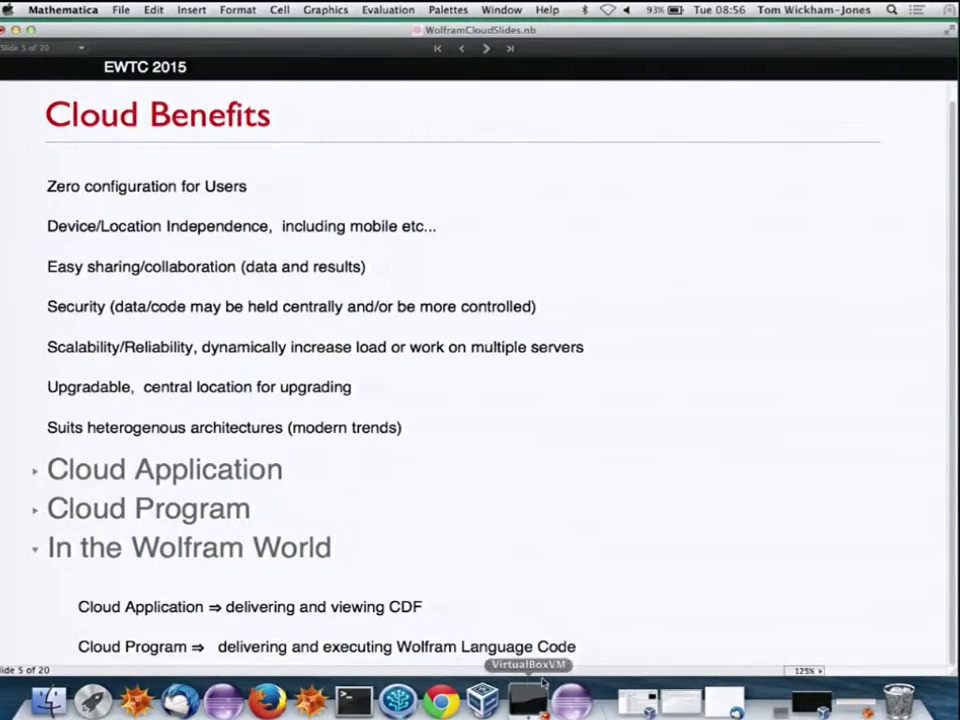
pyautogui.scroll(-5, 78, 645)
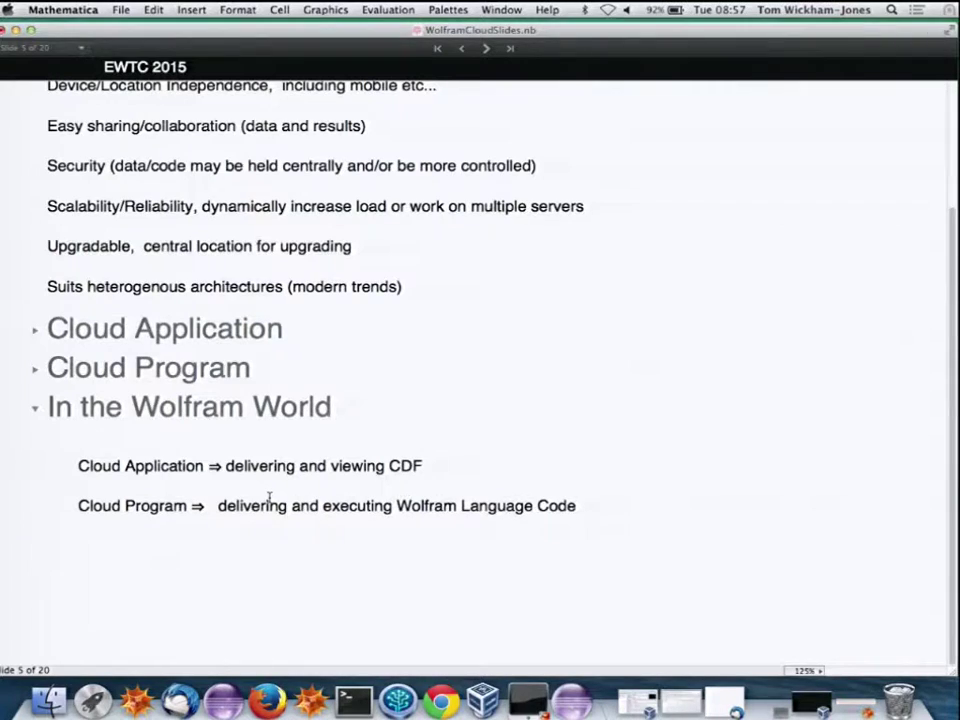
pyautogui.click(486, 49)
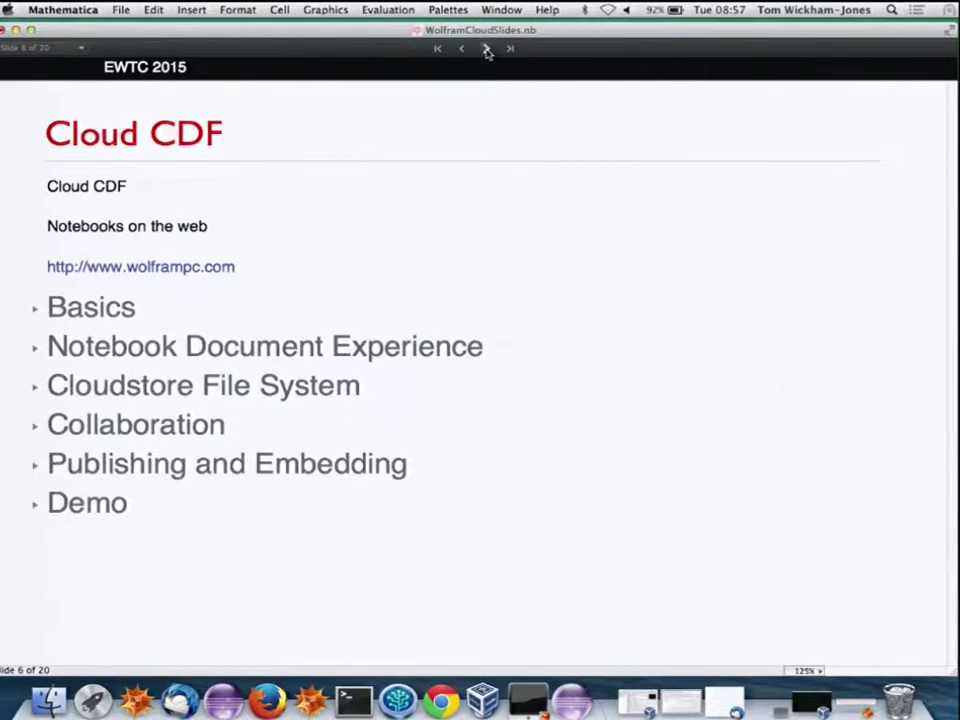
pyautogui.click(168, 269)
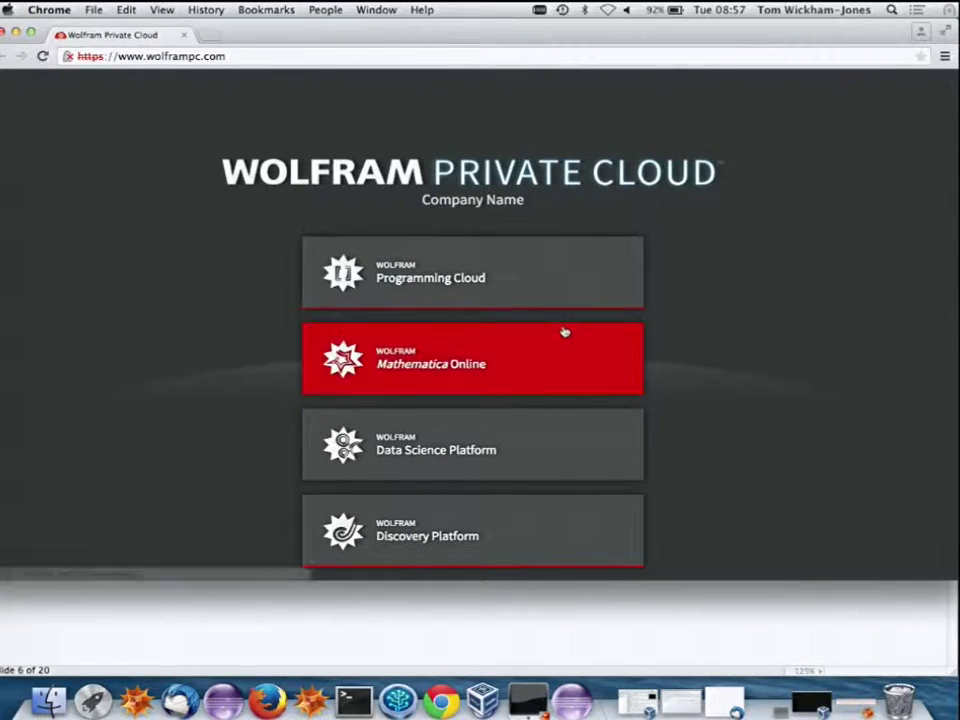
# Launch Mathematica Online from the portal and create a new notebook.
pyautogui.click(443, 357)
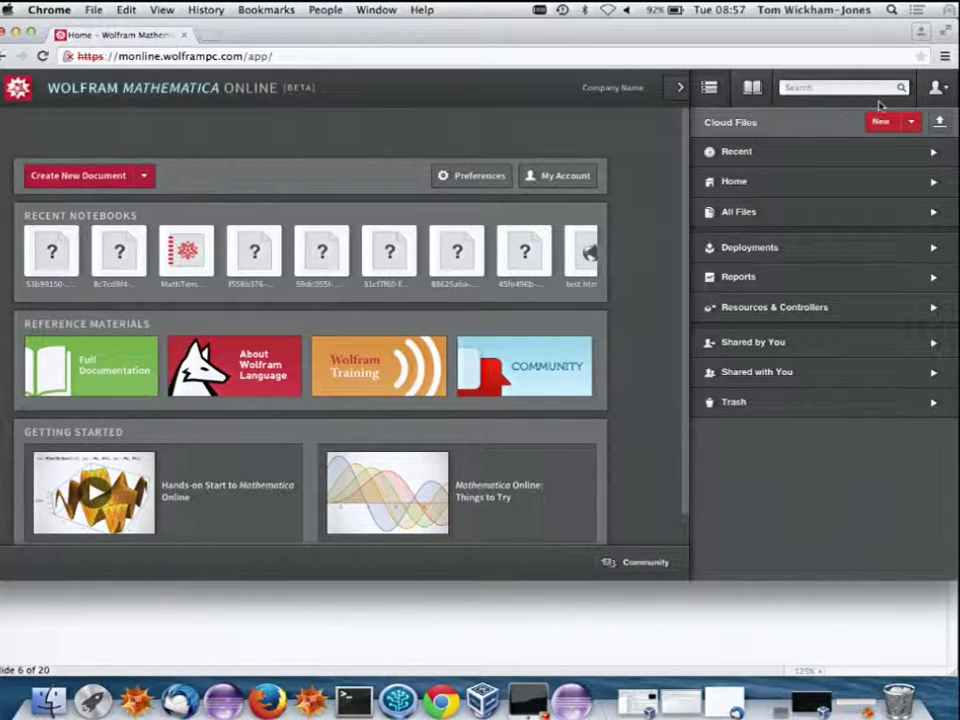
pyautogui.click(880, 122)
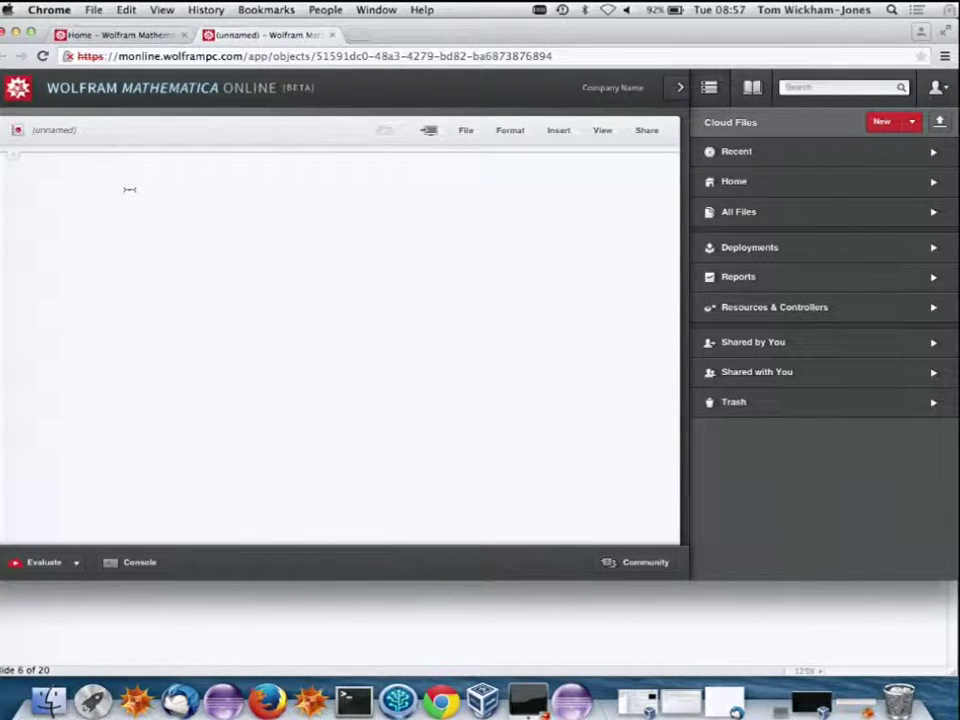
# Title the notebook 'Title Work' and evaluate Expand[(x + y)^20].
pyautogui.click(129, 189)
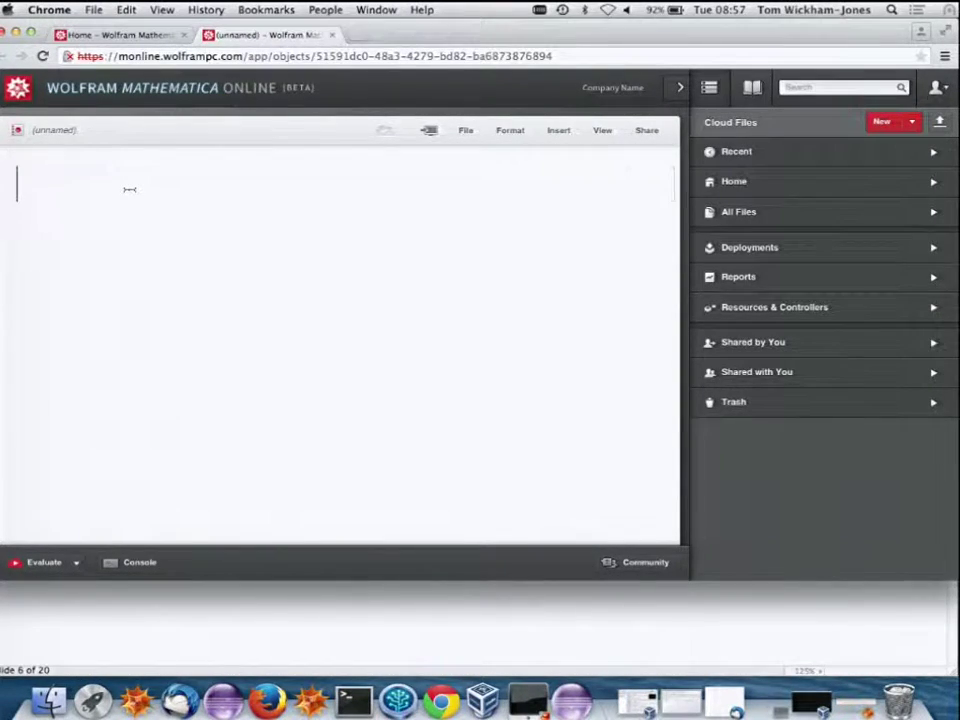
pyautogui.write('Title ')
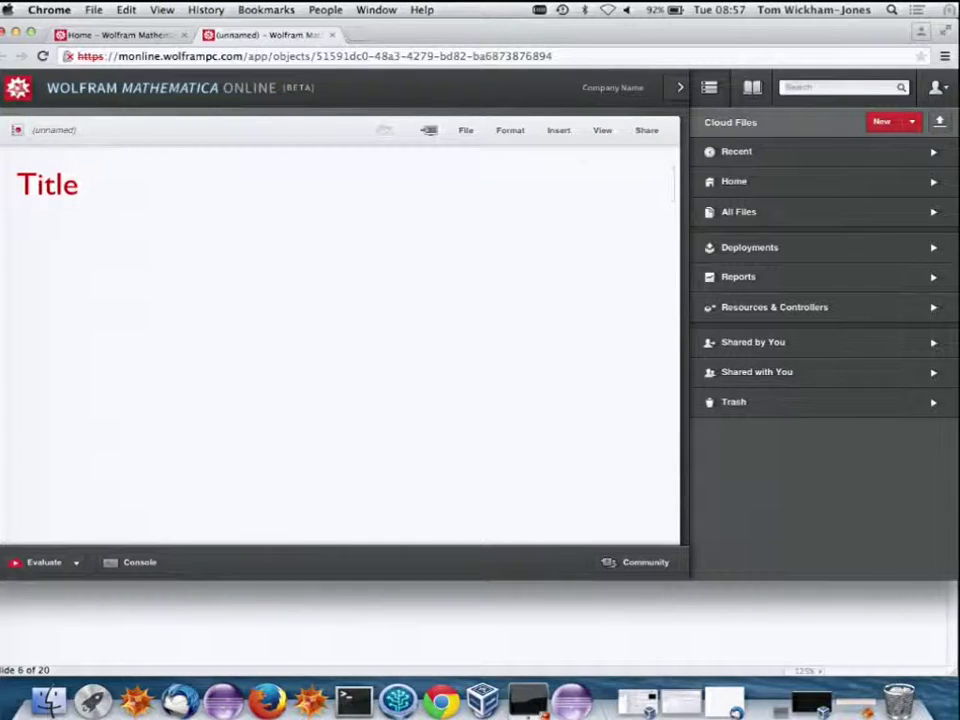
pyautogui.write('Work')
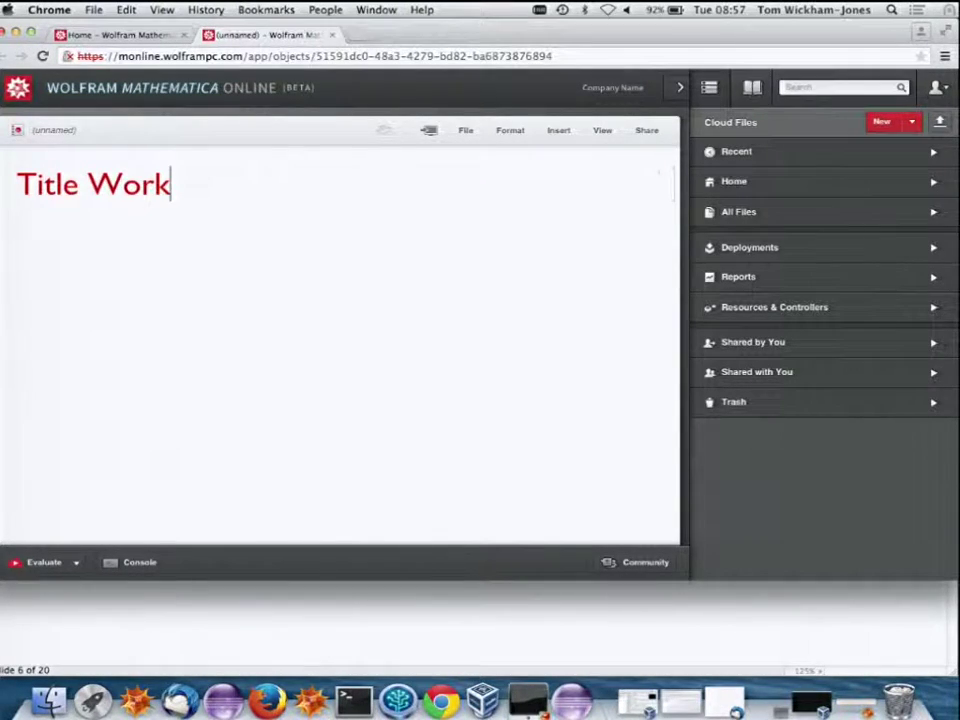
pyautogui.click(122, 232)
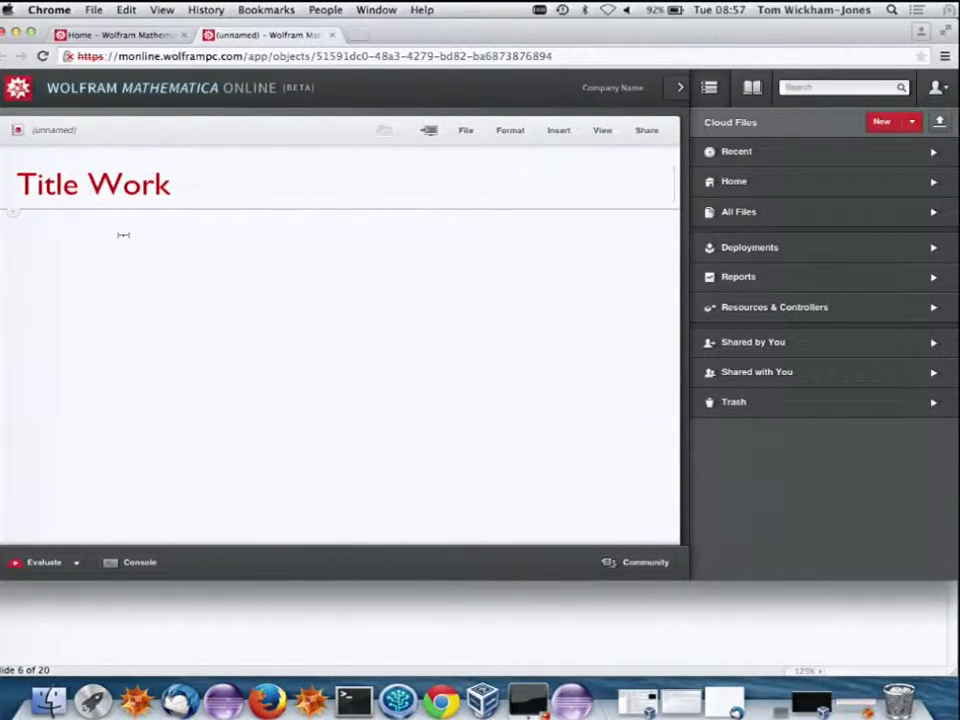
pyautogui.write('Expand[(')
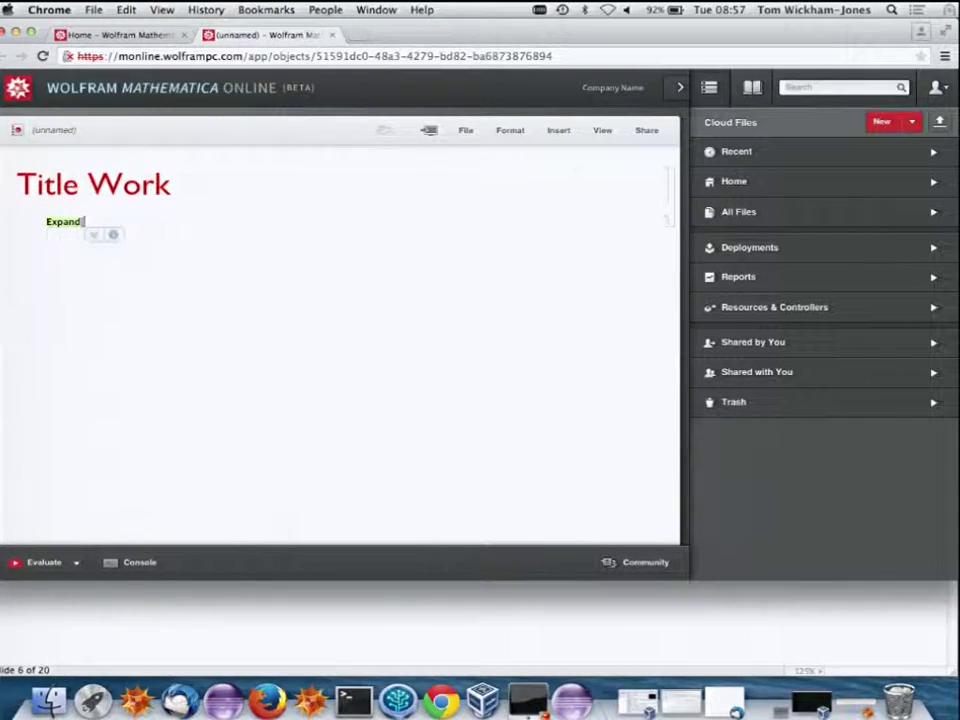
pyautogui.write('x + y)^')
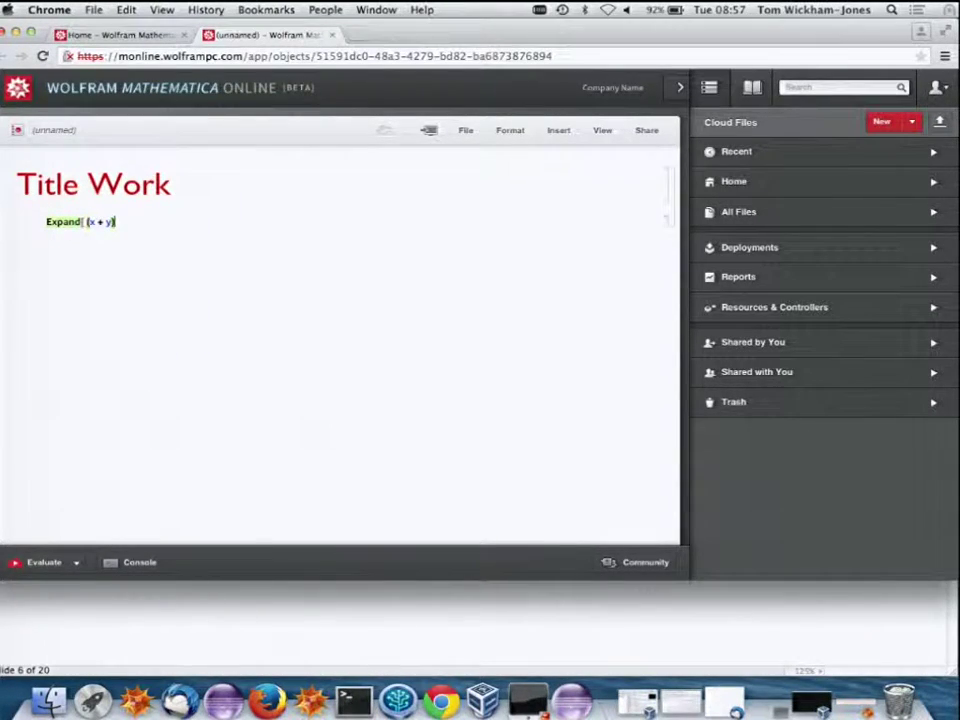
pyautogui.write('20]')
pyautogui.hotkey('shift', 'Return')
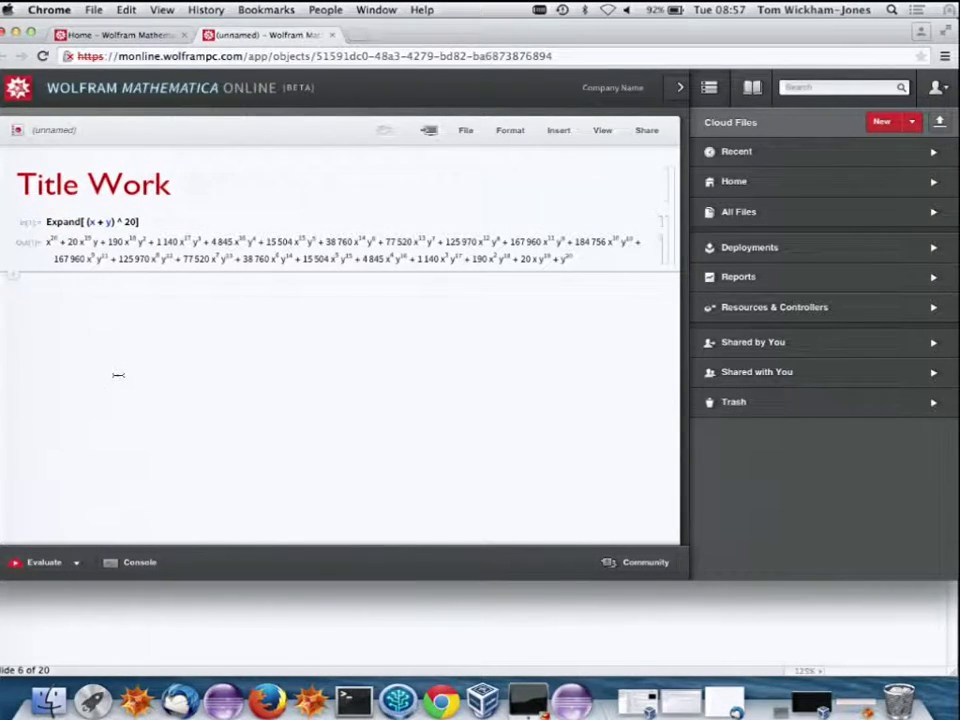
# Evaluate Integrate[1/(1-x^3), x] after fixing a bracket, then start typing Plot[Sin[x], {x, 0, 2Pi}].
pyautogui.write('Integrate')
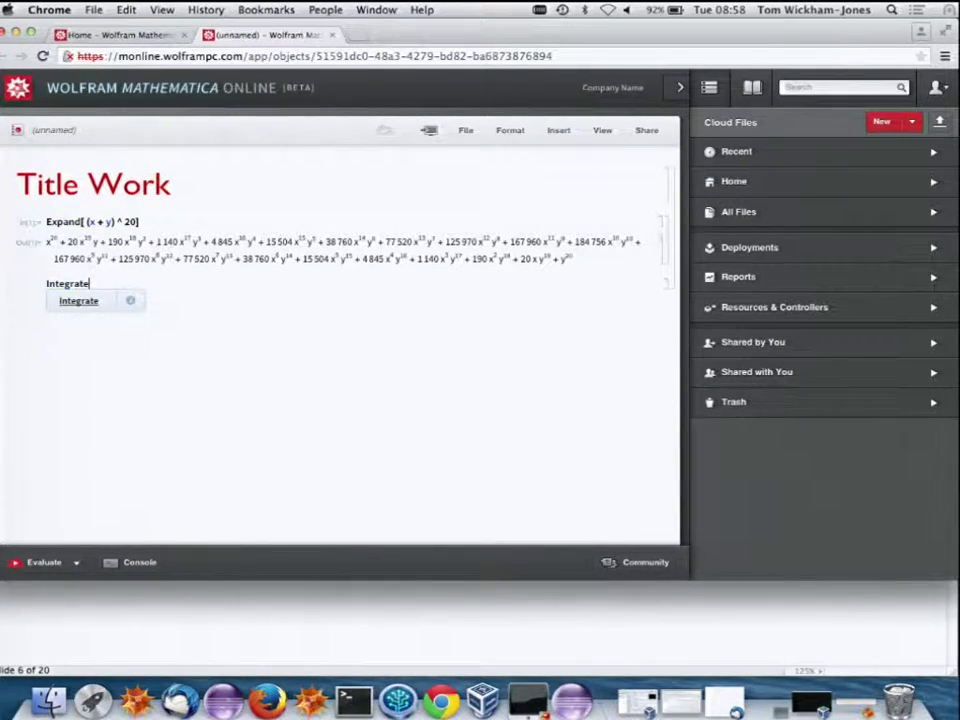
pyautogui.write('[1 / (1 - x')
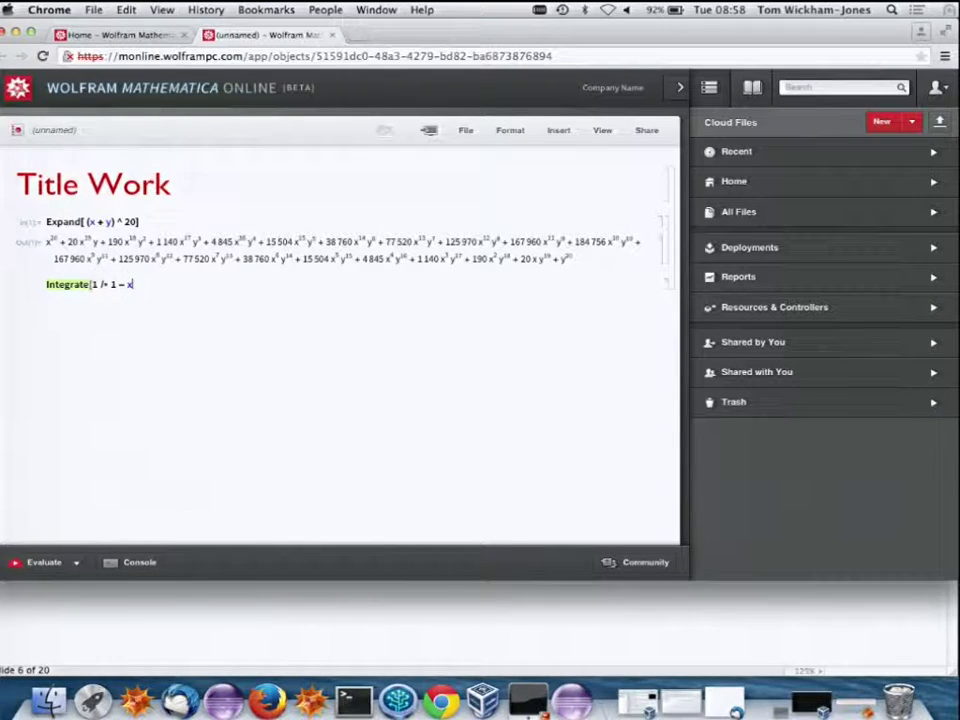
pyautogui.write(' ^ 3) , x')
pyautogui.hotkey('shift', 'Return')
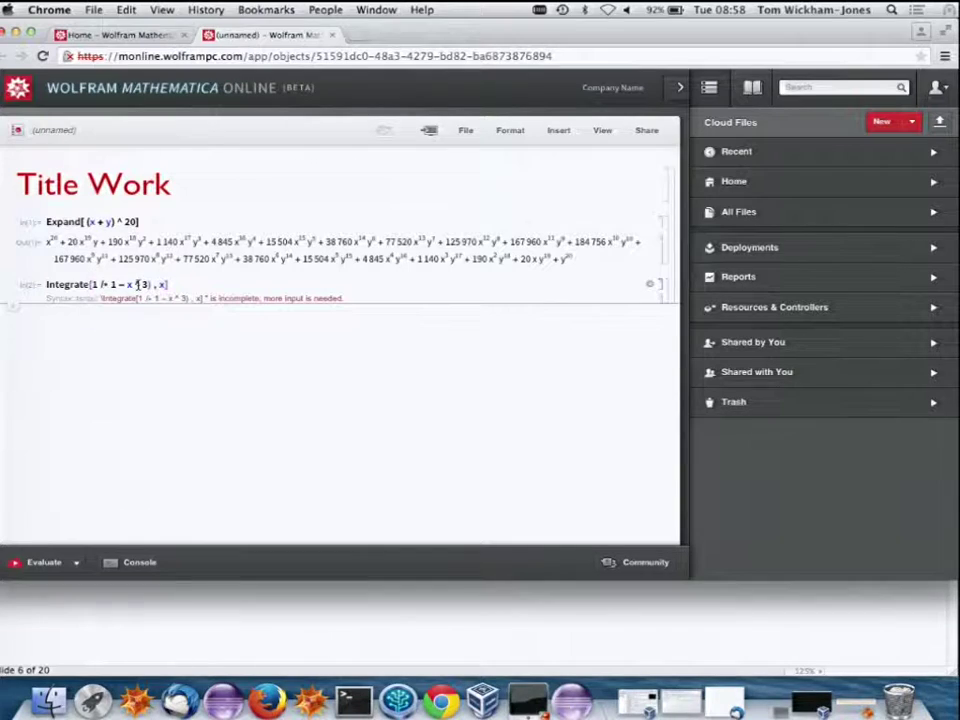
pyautogui.click(106, 284)
pyautogui.write('(')
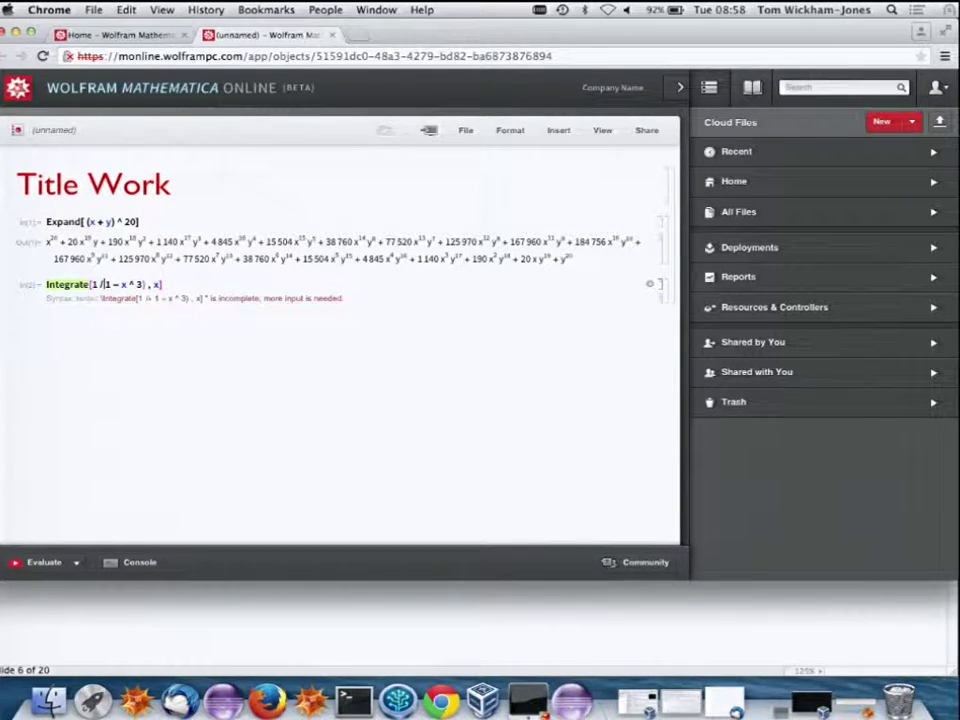
pyautogui.hotkey('shift', 'Return')
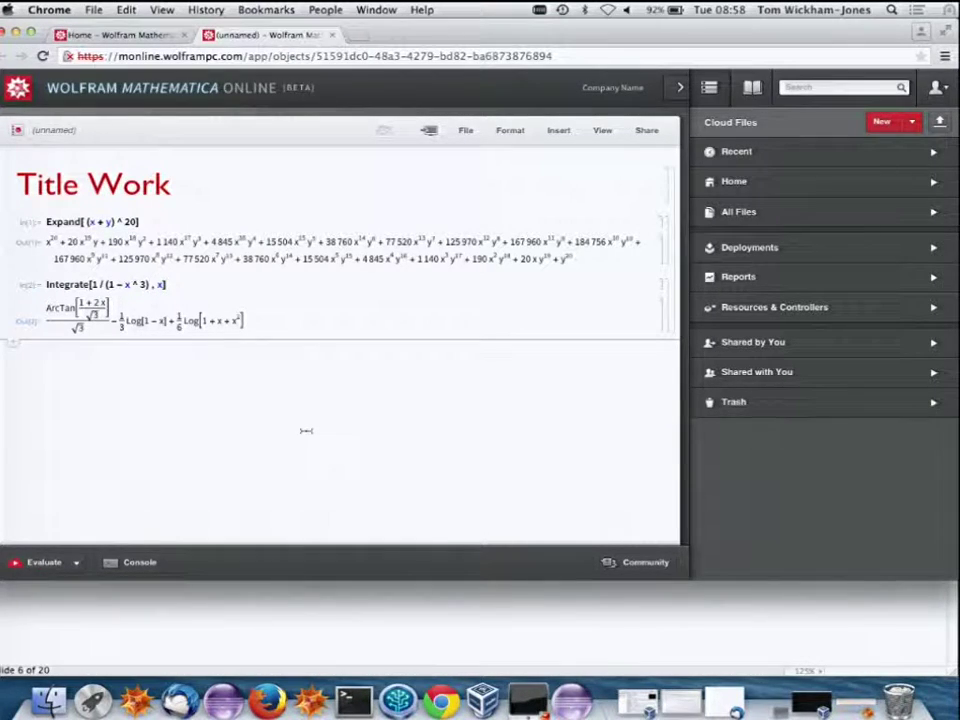
pyautogui.write('PLot[Sin')
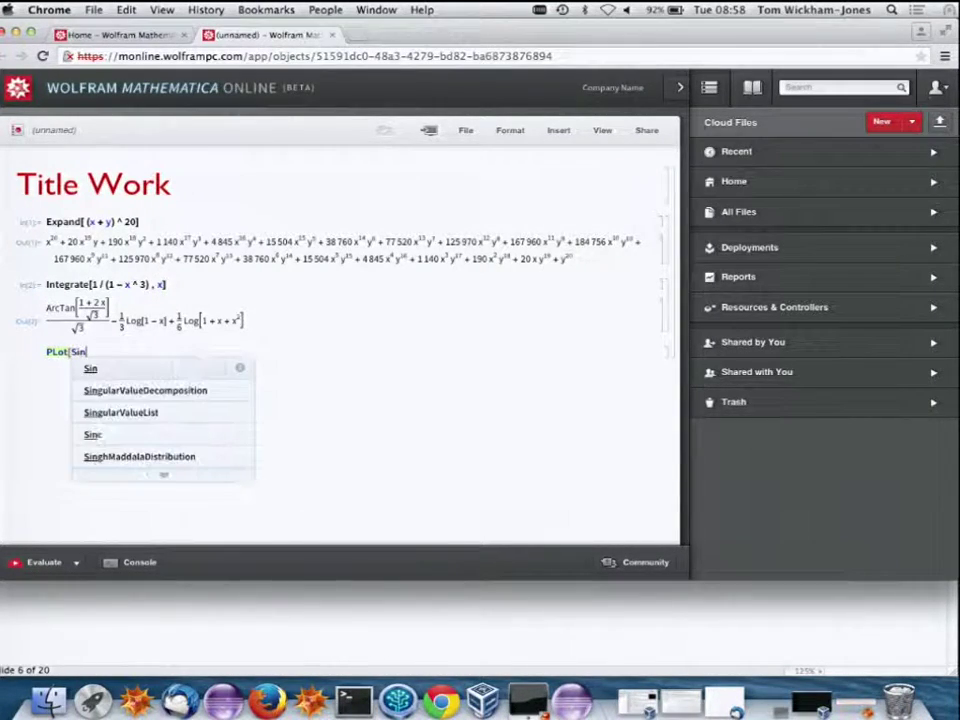
pyautogui.write('[x] , {x, 0, 2Pi} ]')
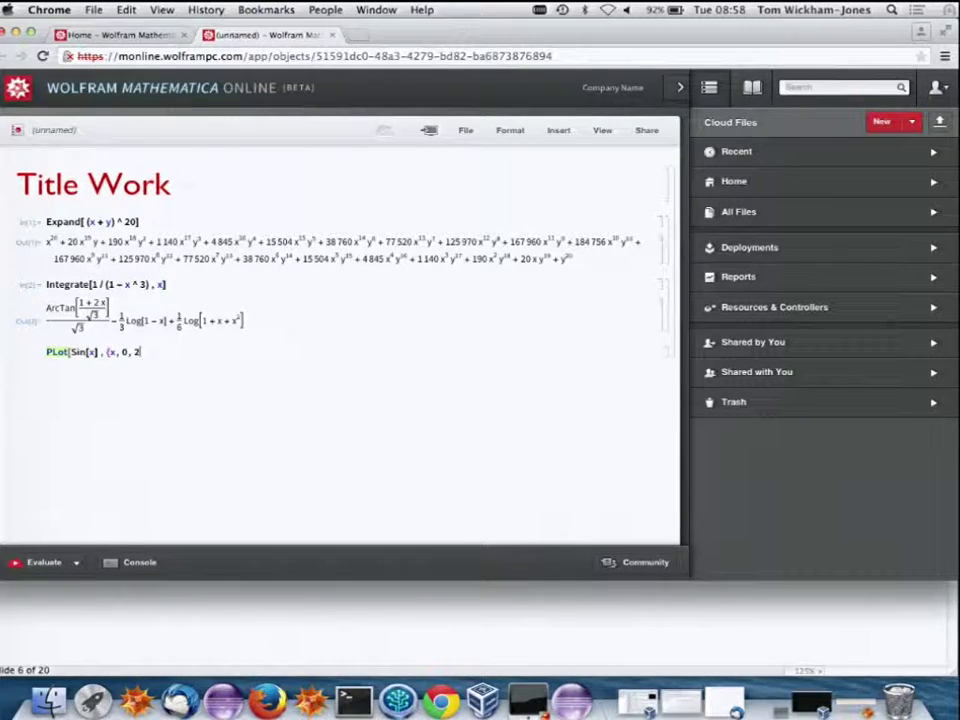
# Correct 'PLot' to 'Plot' and evaluate Plot[Sin[x], {x, 0, 2Pi}] to draw the sine curve.
pyautogui.click(53, 352)
pyautogui.press('BackSpace')
pyautogui.write('l')
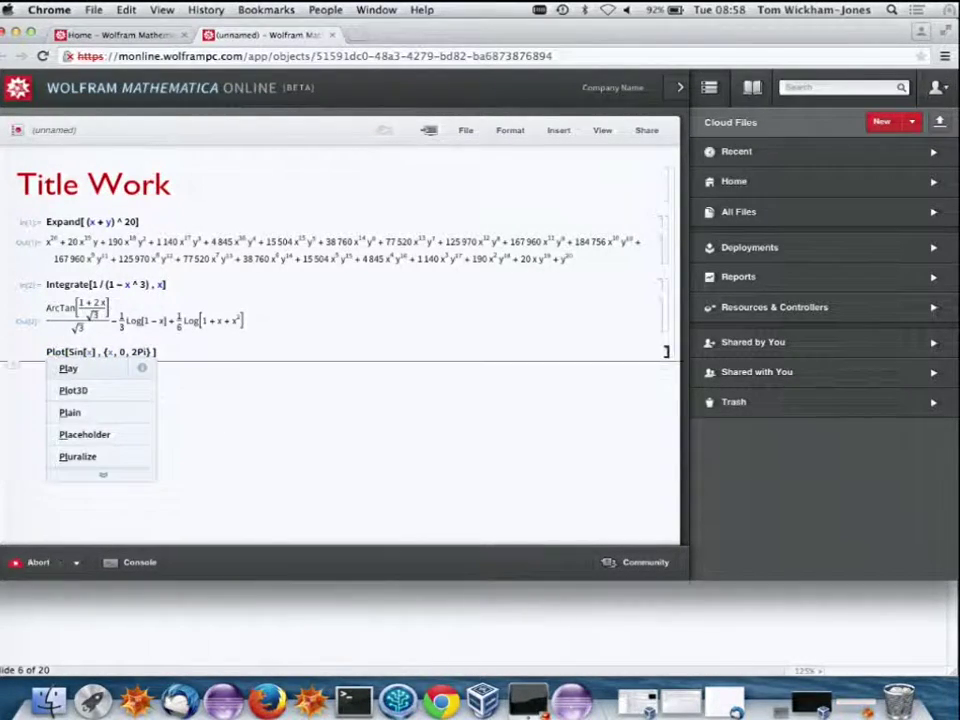
pyautogui.hotkey('shift', 'Return')
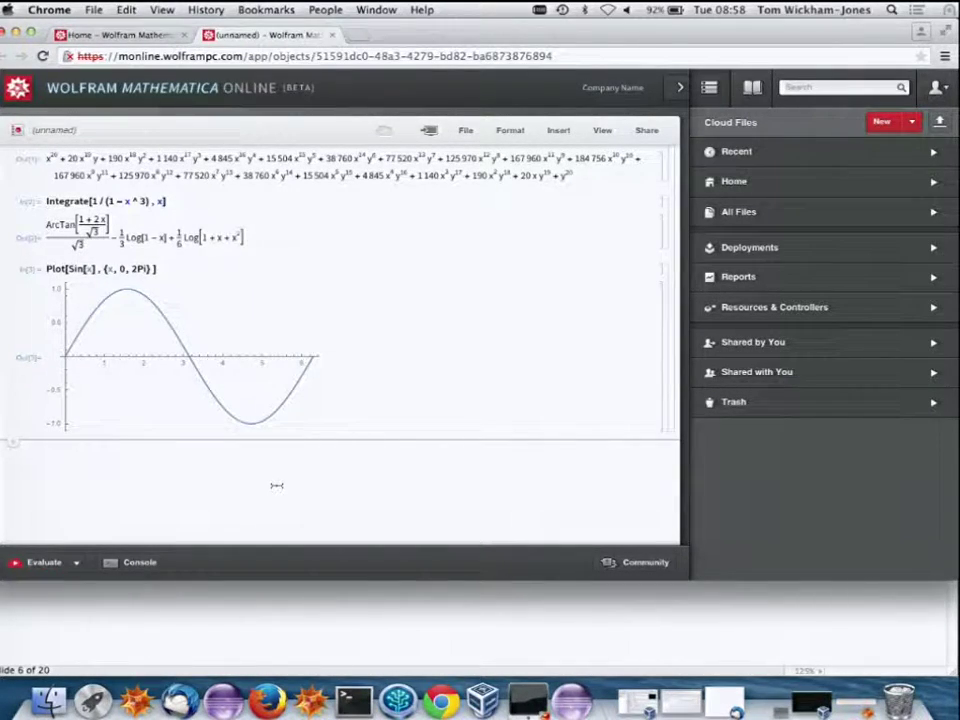
# Wrap the plot as Manipulate[Plot[Sin[x + d], {x, 0, 2Pi}], {d, 0, 2Pi}] and evaluate it.
pyautogui.click(47, 268)
pyautogui.write('Manip')
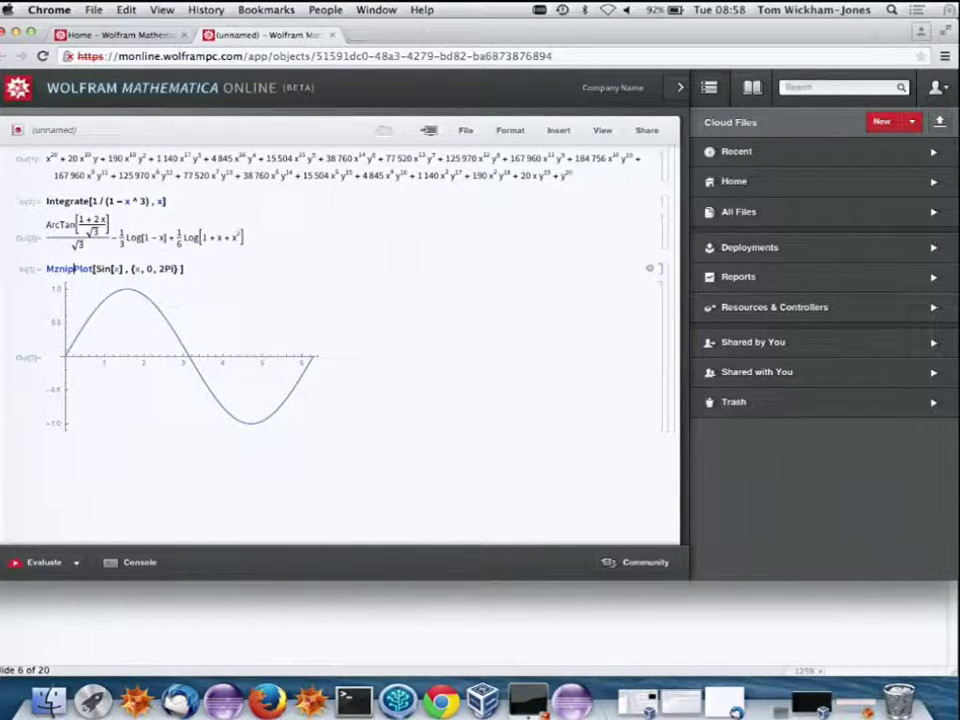
pyautogui.write('ulate[')
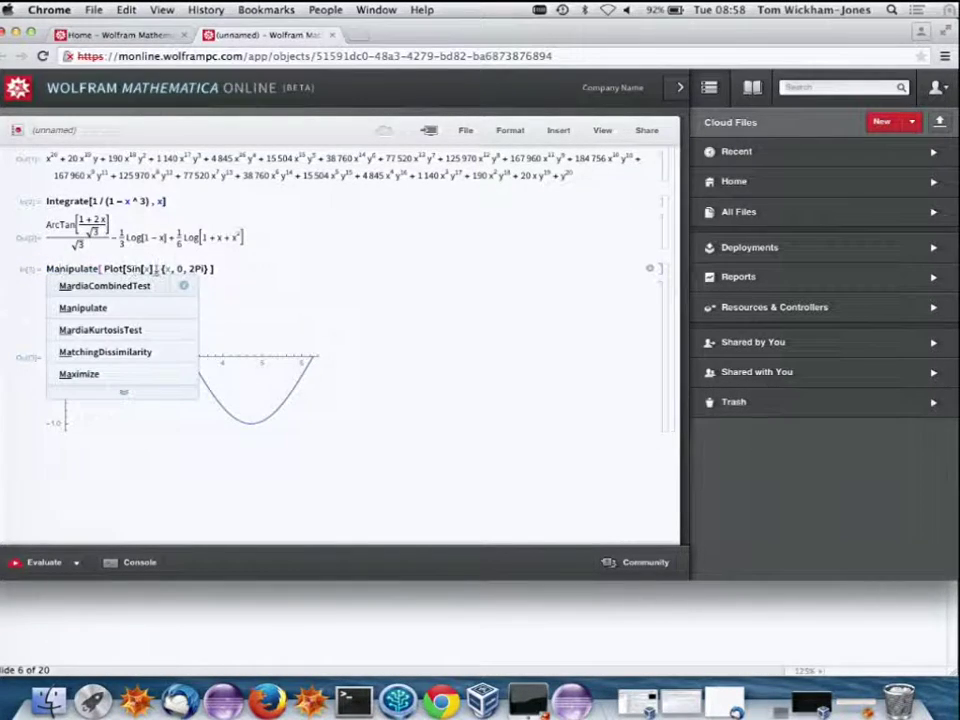
pyautogui.click(152, 269)
pyautogui.write('+ d')
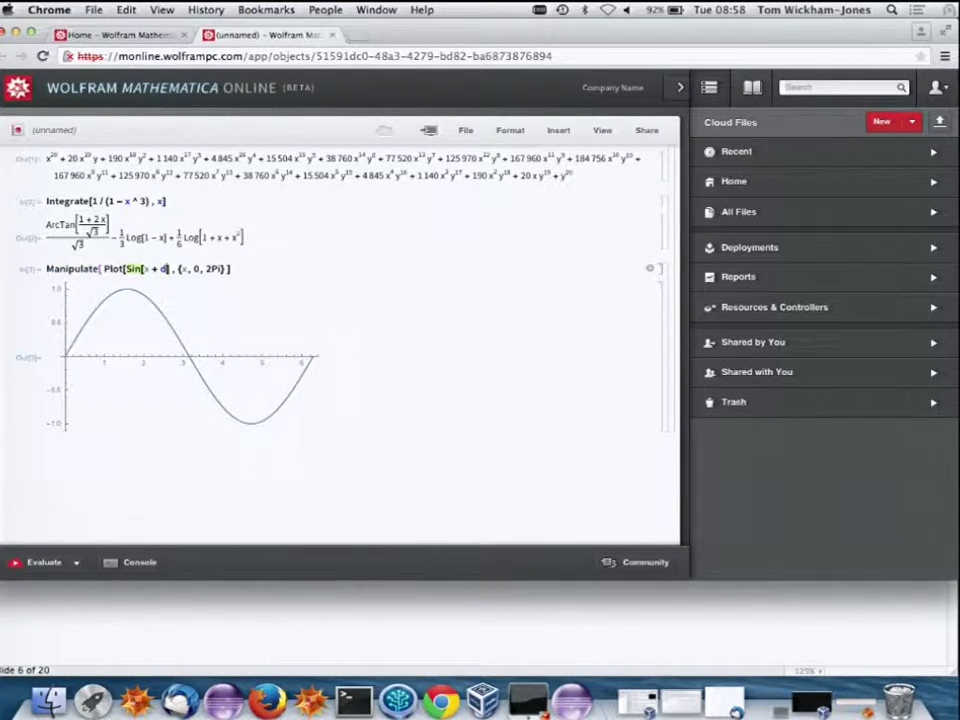
pyautogui.click(230, 269)
pyautogui.write(', {d, 0, ')
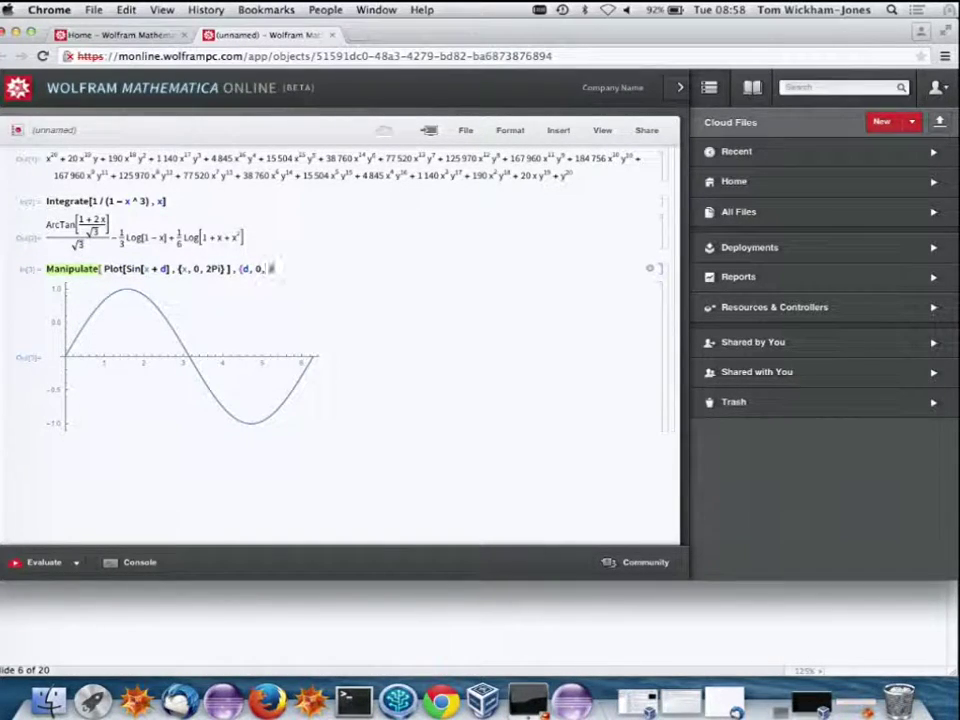
pyautogui.write('2Pi}')
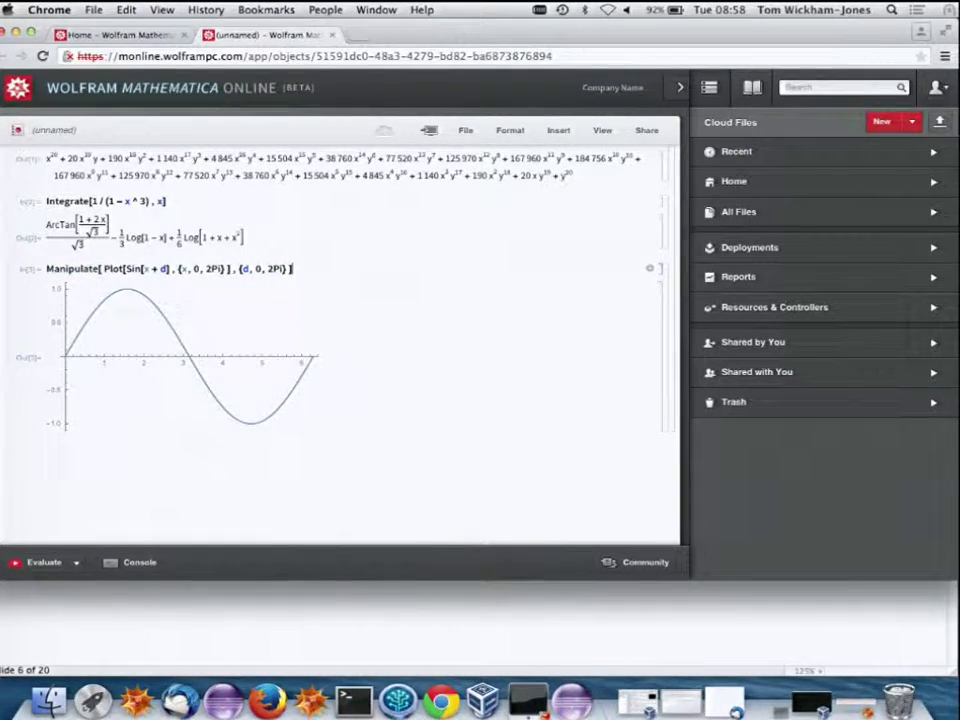
pyautogui.hotkey('shift', 'Return')
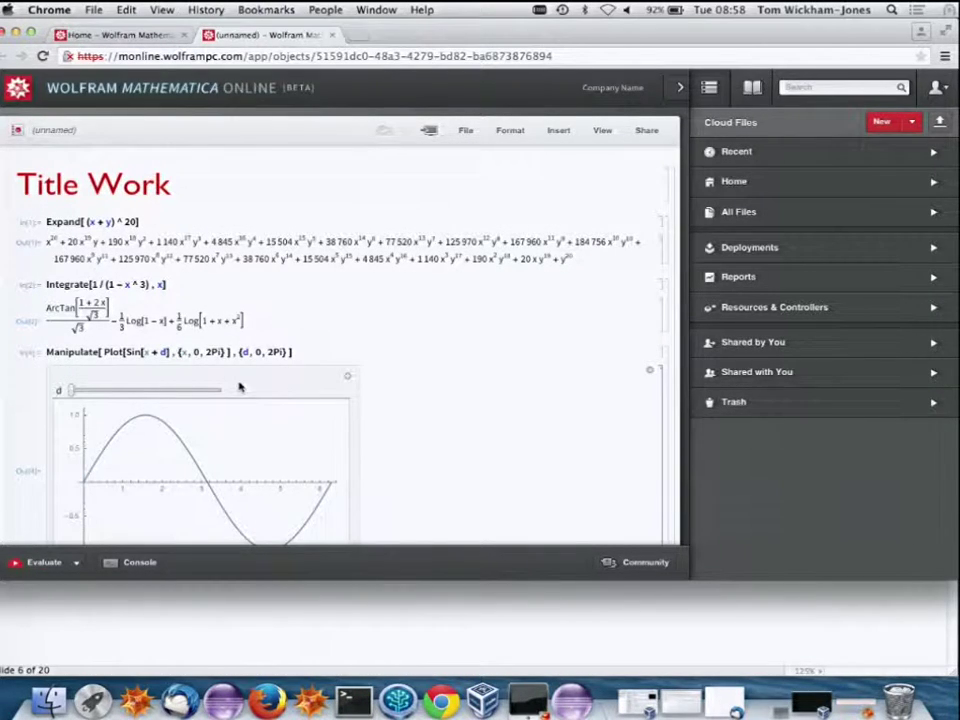
pyautogui.scroll(-2, 240, 388)
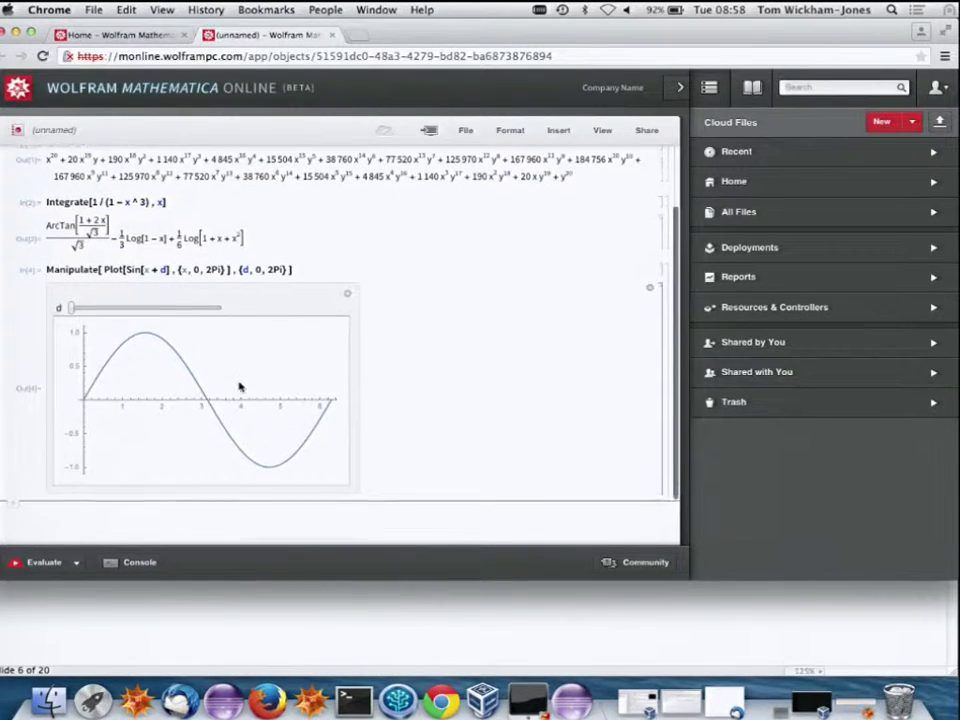
pyautogui.click(124, 293)
# Drag the d slider left to shift the sine curve, then return to the notebook top.
pyautogui.moveTo(124, 293); pyautogui.dragTo(96, 293)
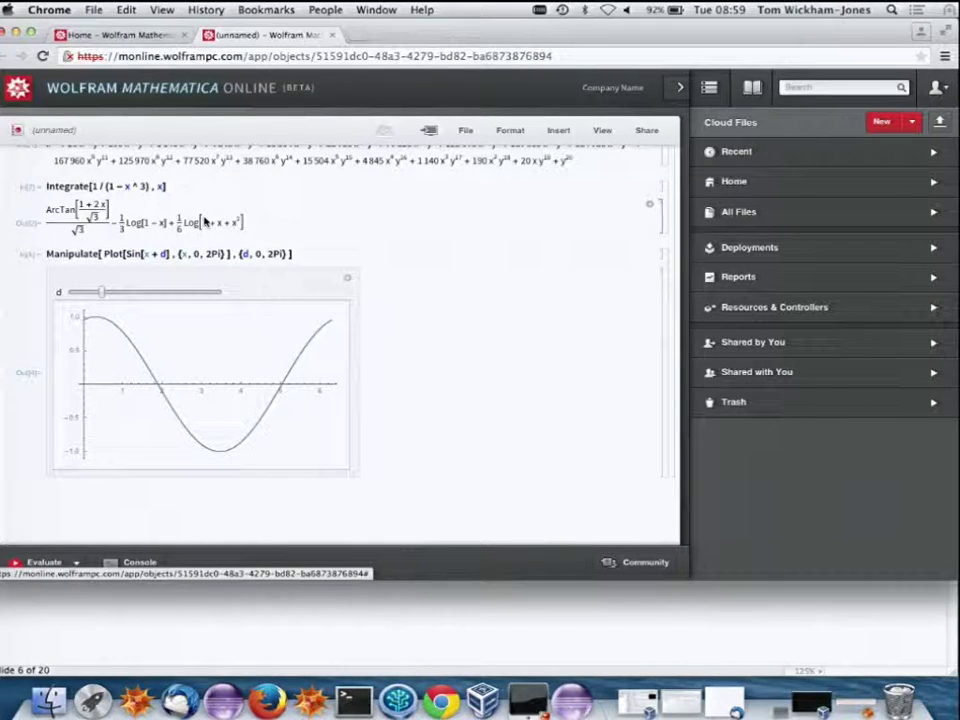
pyautogui.scroll(1, 292, 242)
pyautogui.scroll(2, 292, 244)
pyautogui.scroll(-3, 292, 246)
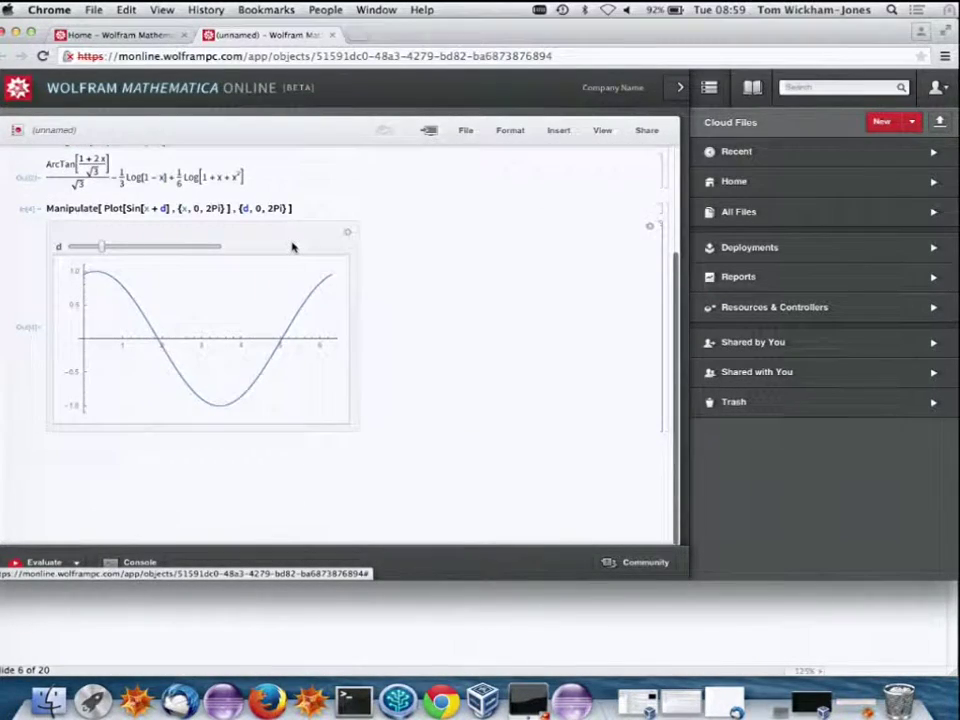
pyautogui.scroll(3, 293, 246)
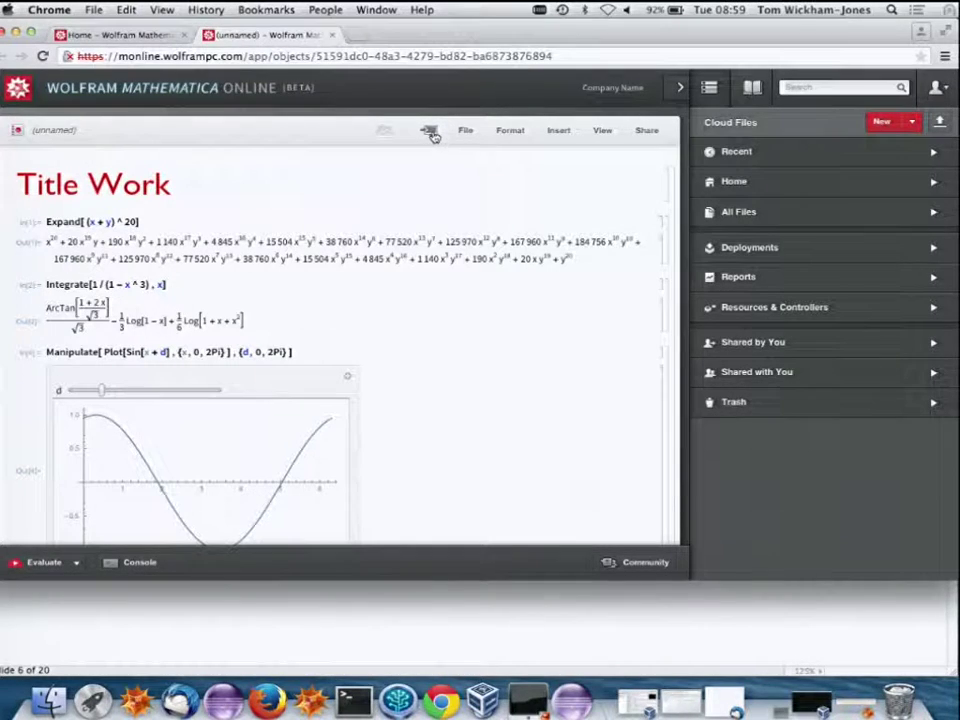
# Glance at the File menu unused, then open the notebook's Share settings showing it private.
pyautogui.click(466, 131)
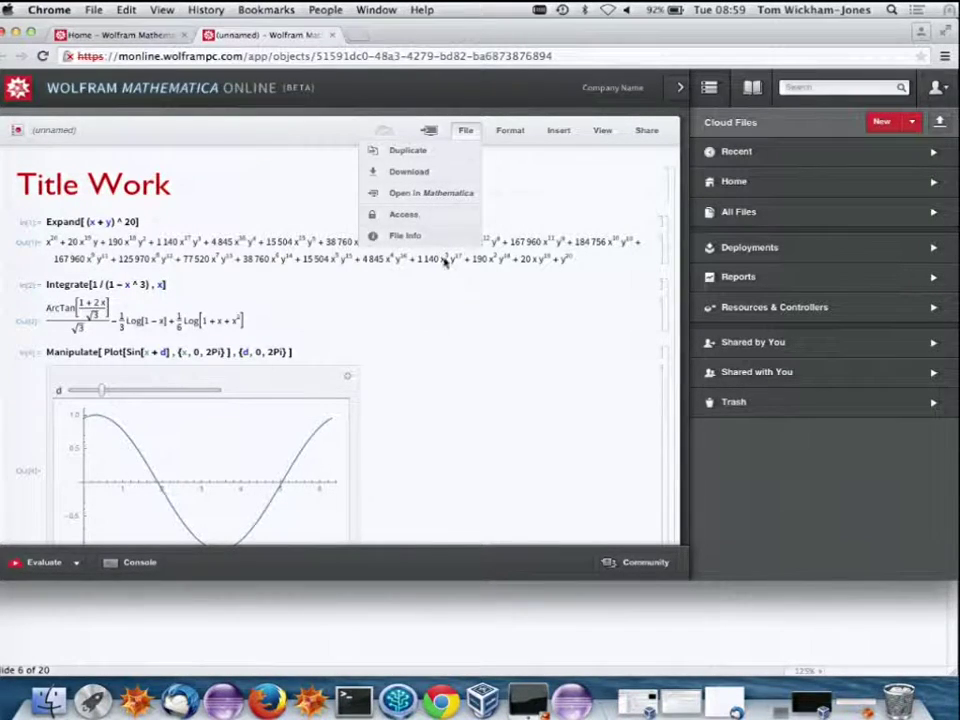
pyautogui.click(483, 338)
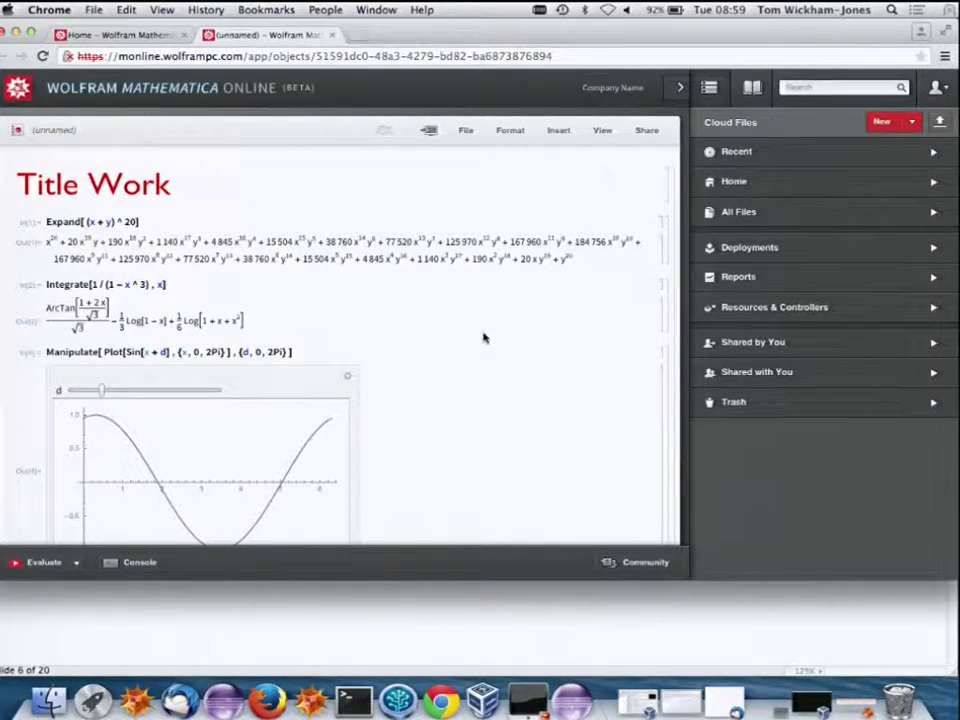
pyautogui.click(646, 133)
# Check the notebook's collaborator list in the Access settings, showing you as owner, then close it.
pyautogui.click(598, 154)
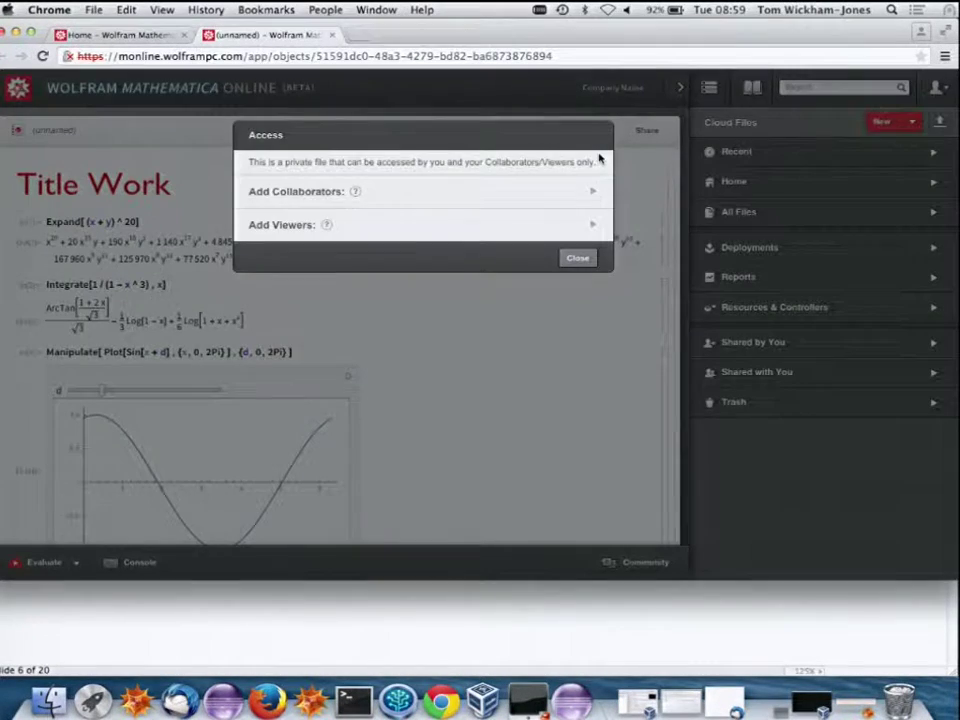
pyautogui.click(592, 191)
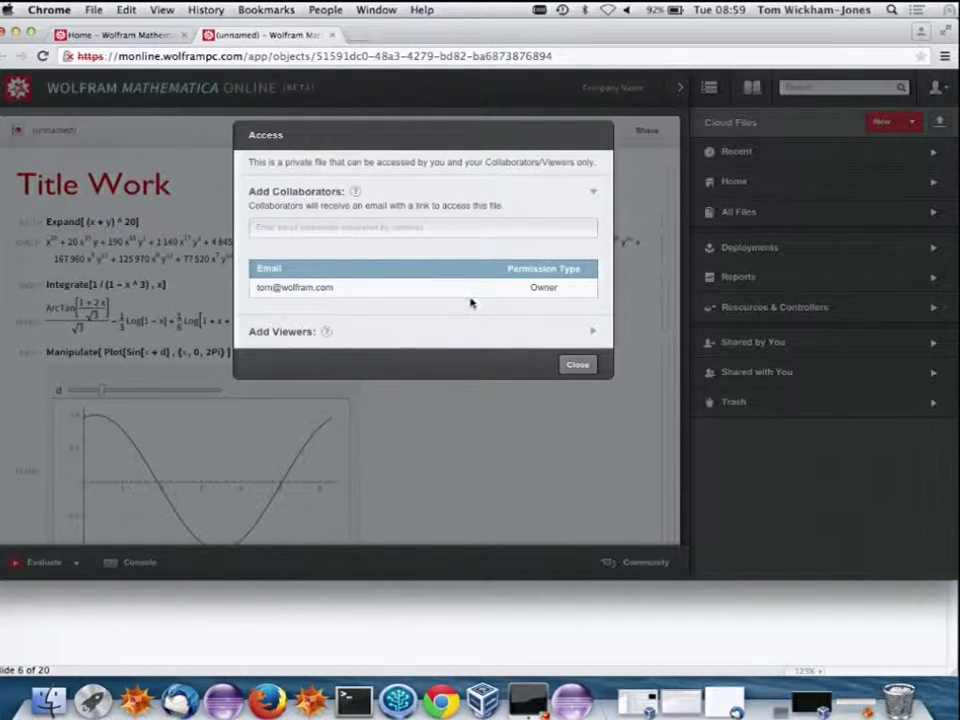
pyautogui.click(580, 365)
# Generate an 800×400 Static Web Page embed script for the notebook, then close the dialog.
pyautogui.click(645, 131)
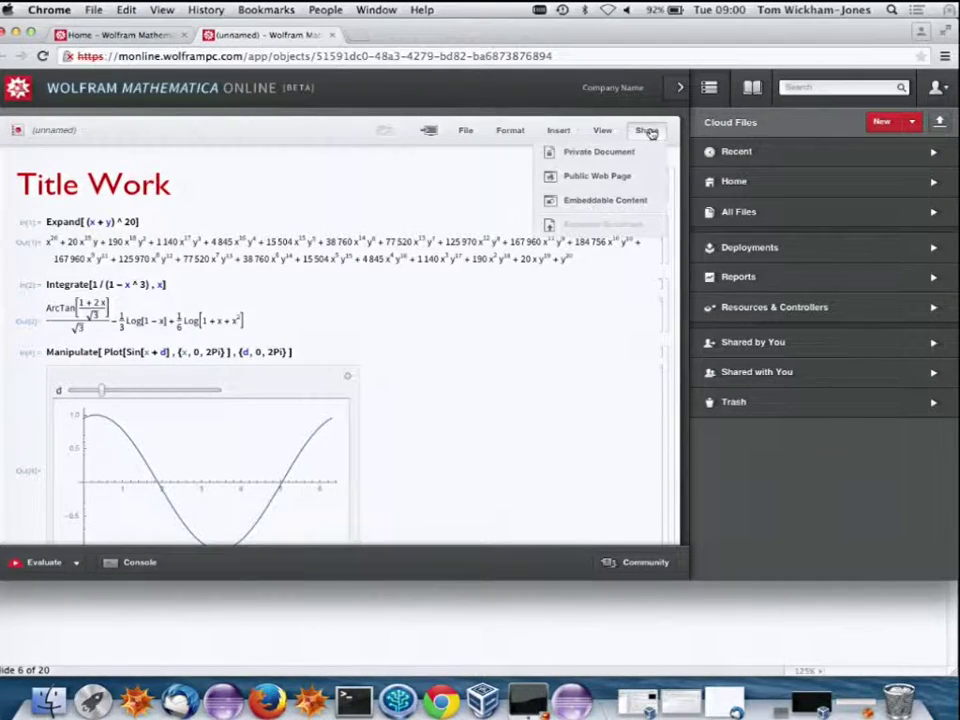
pyautogui.click(605, 201)
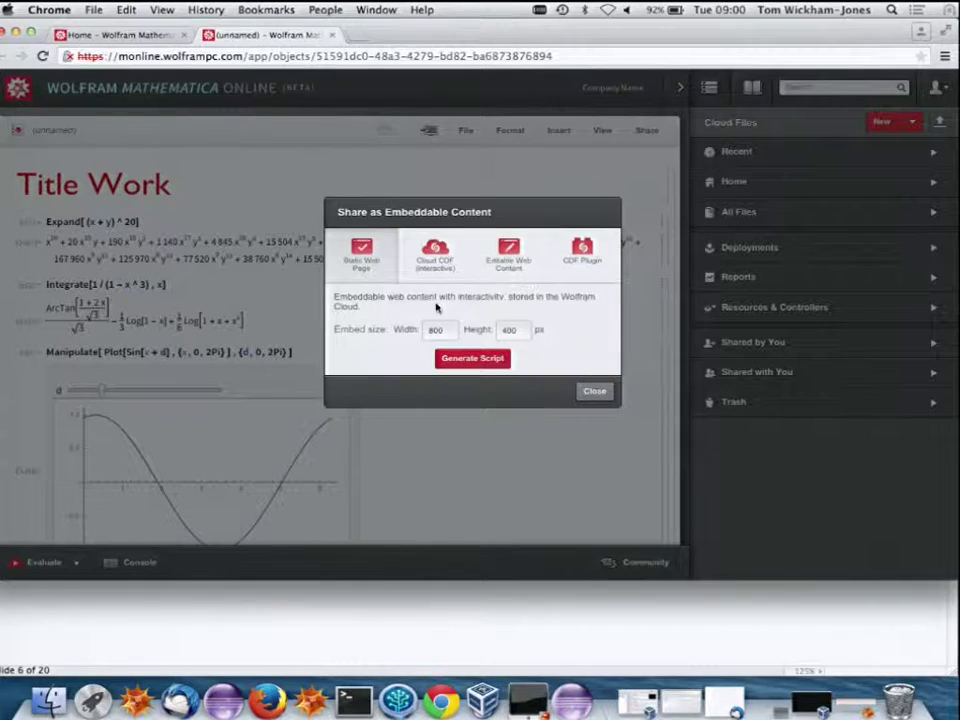
pyautogui.click(495, 265)
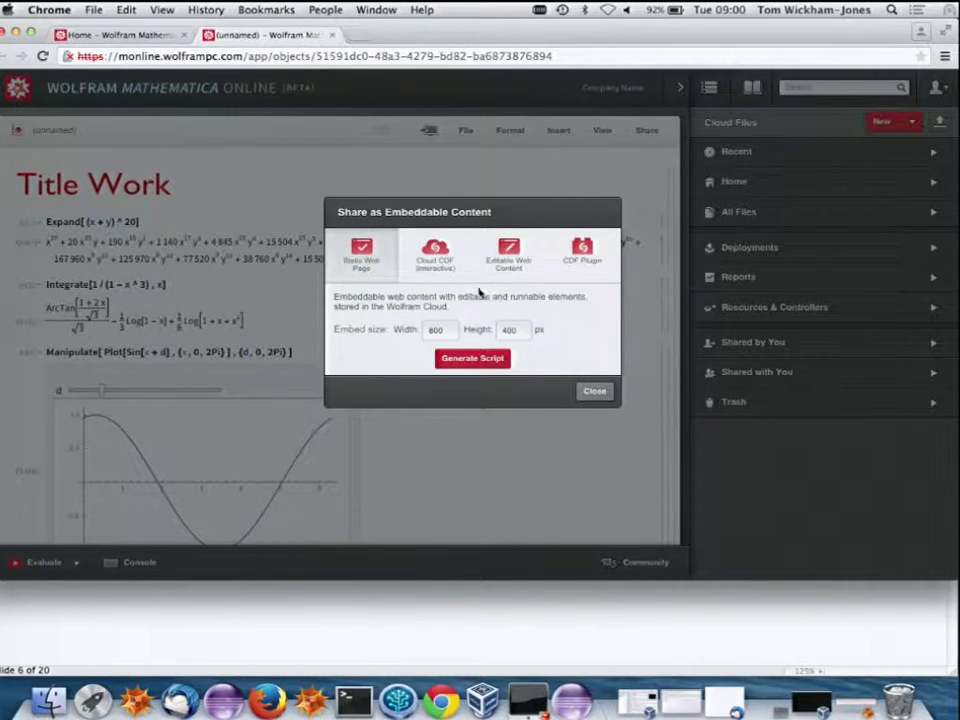
pyautogui.click(435, 250)
pyautogui.click(388, 260)
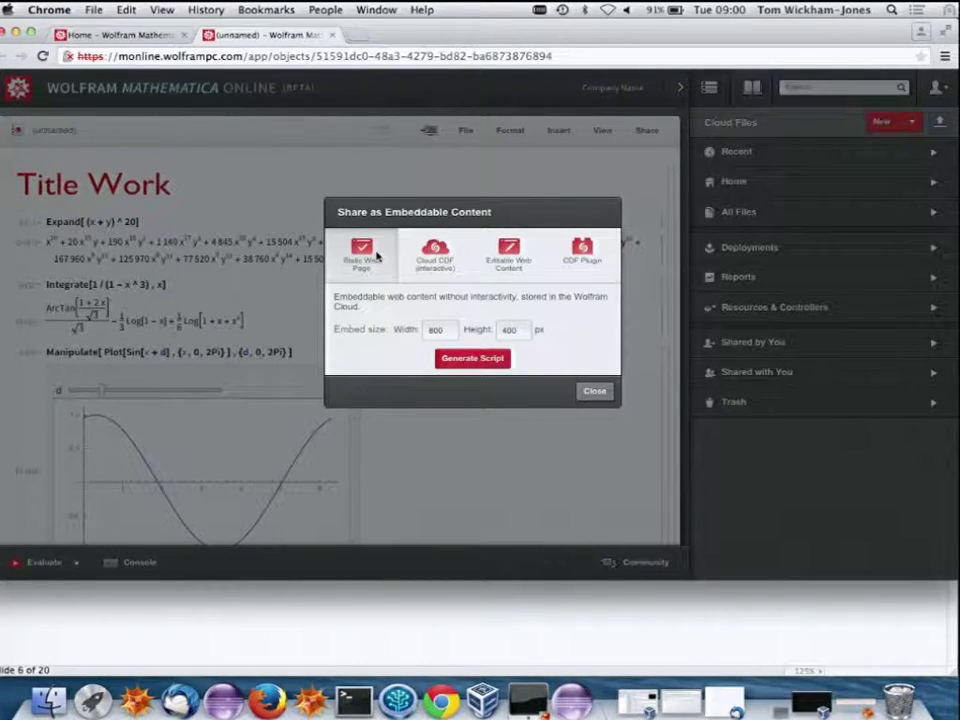
pyautogui.click(508, 253)
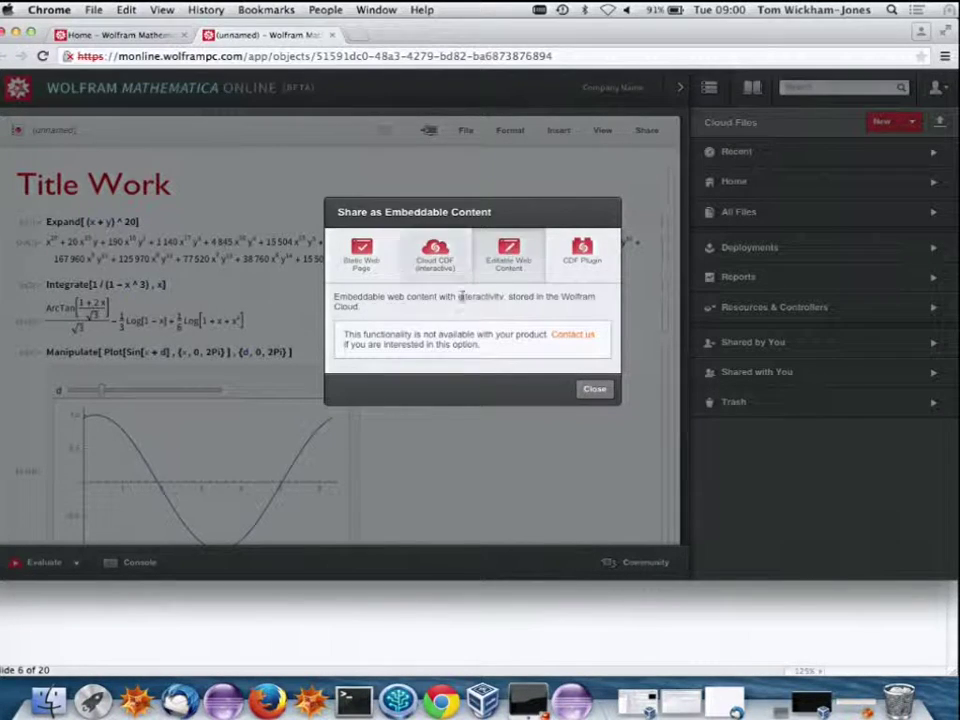
pyautogui.click(360, 255)
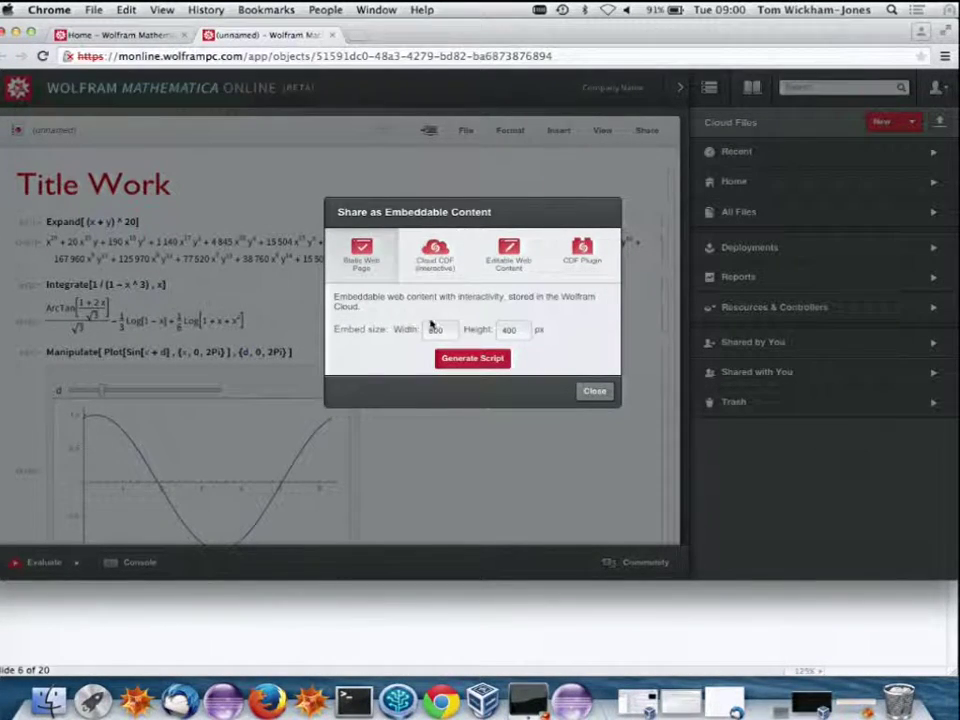
pyautogui.click(466, 360)
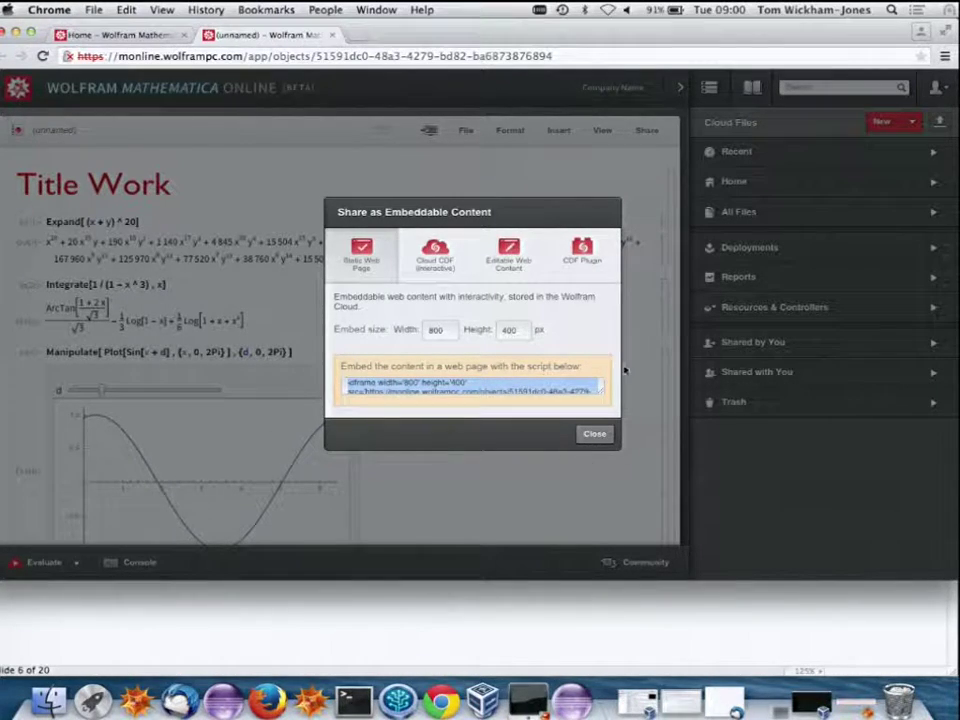
pyautogui.click(595, 434)
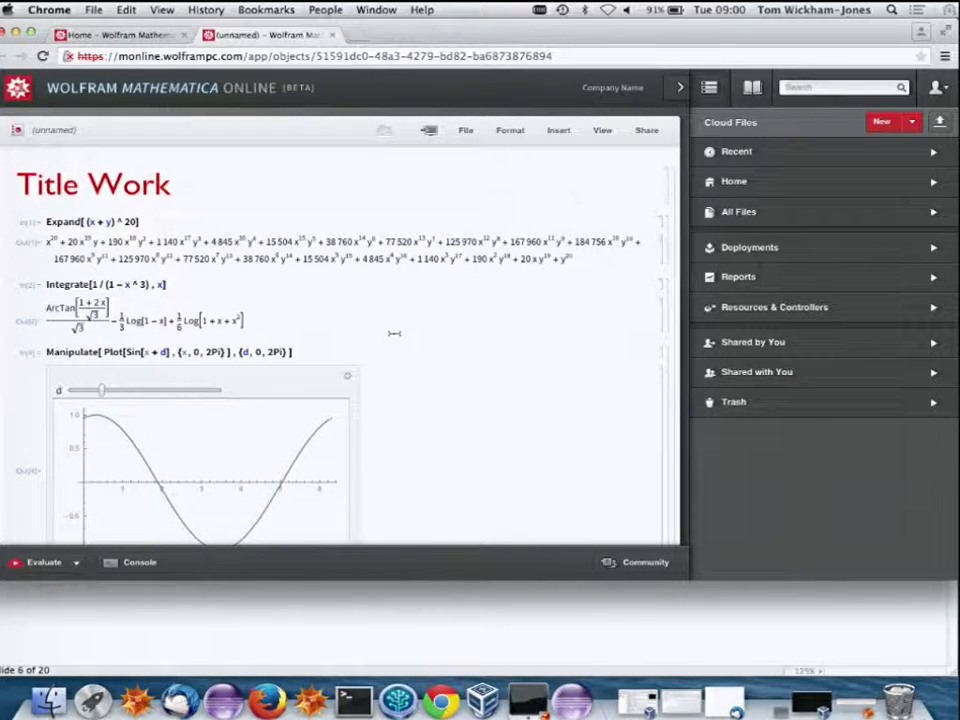
# Leave Chrome and advance the slide show to slide 7, 'Cloud Files'.
pyautogui.click(15, 35)
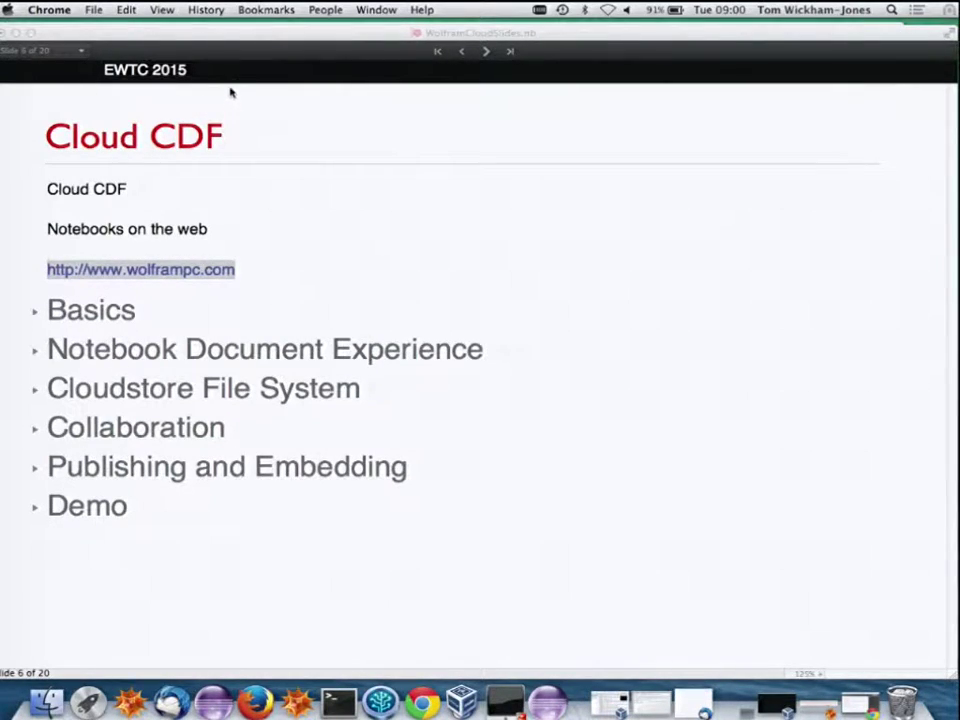
pyautogui.click(487, 55)
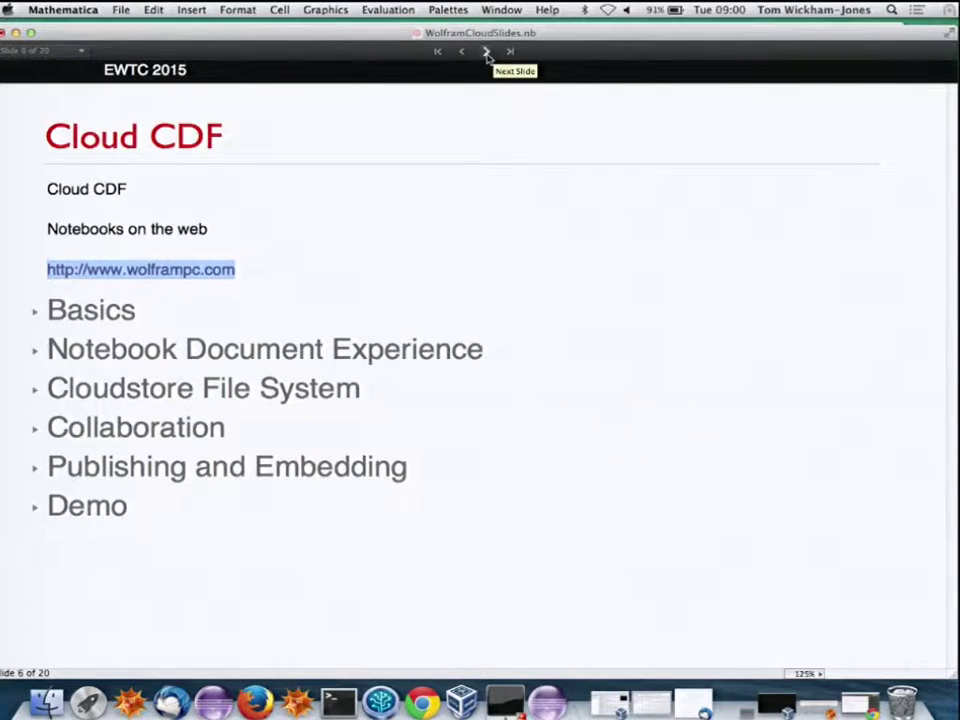
pyautogui.click(487, 53)
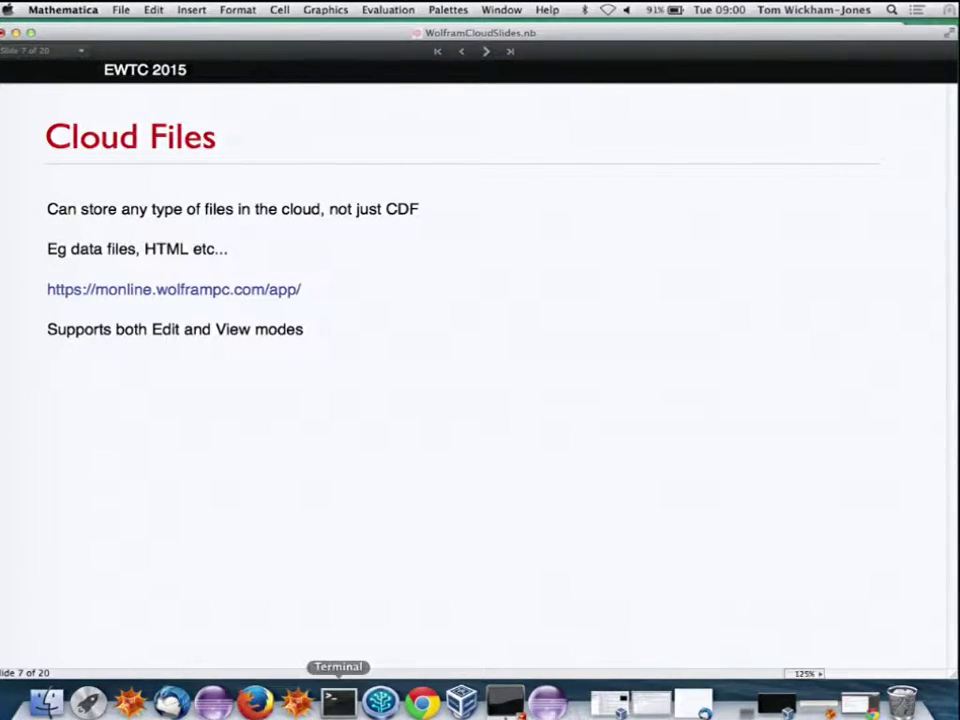
# Open the Home folder of cloud files in the browser, then bring the slides back.
pyautogui.click(428, 703)
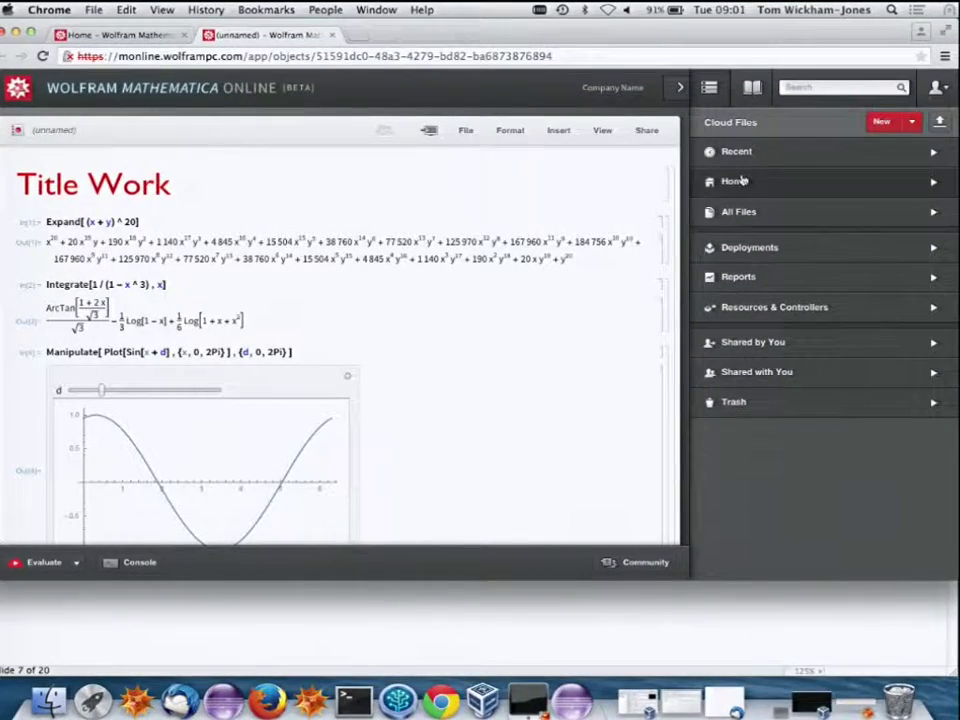
pyautogui.click(737, 182)
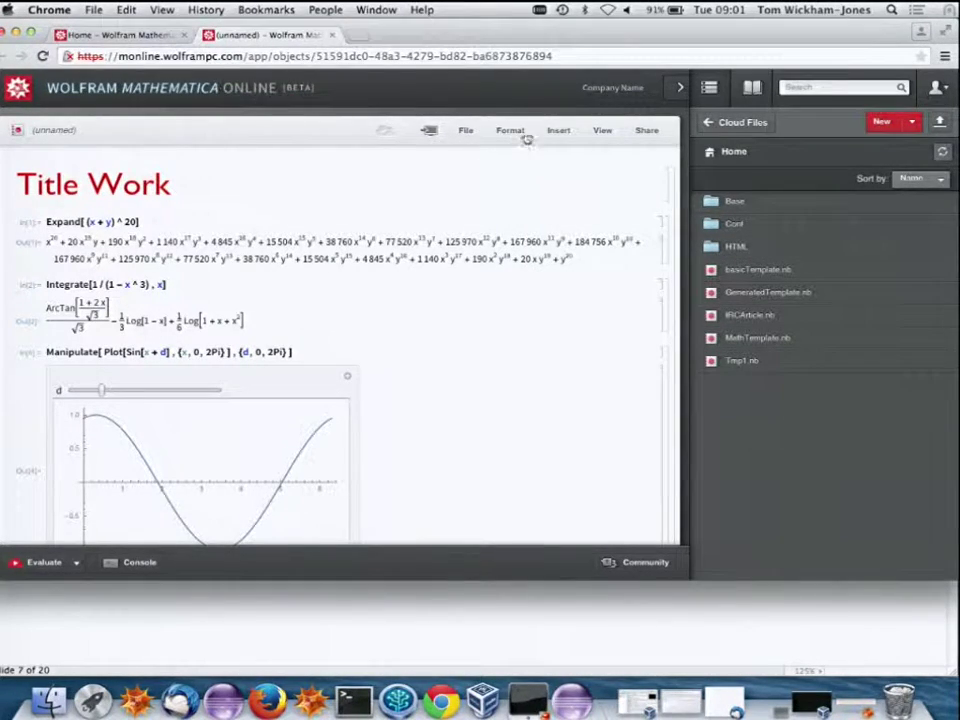
pyautogui.moveTo(776, 284)
pyautogui.click(23, 34)
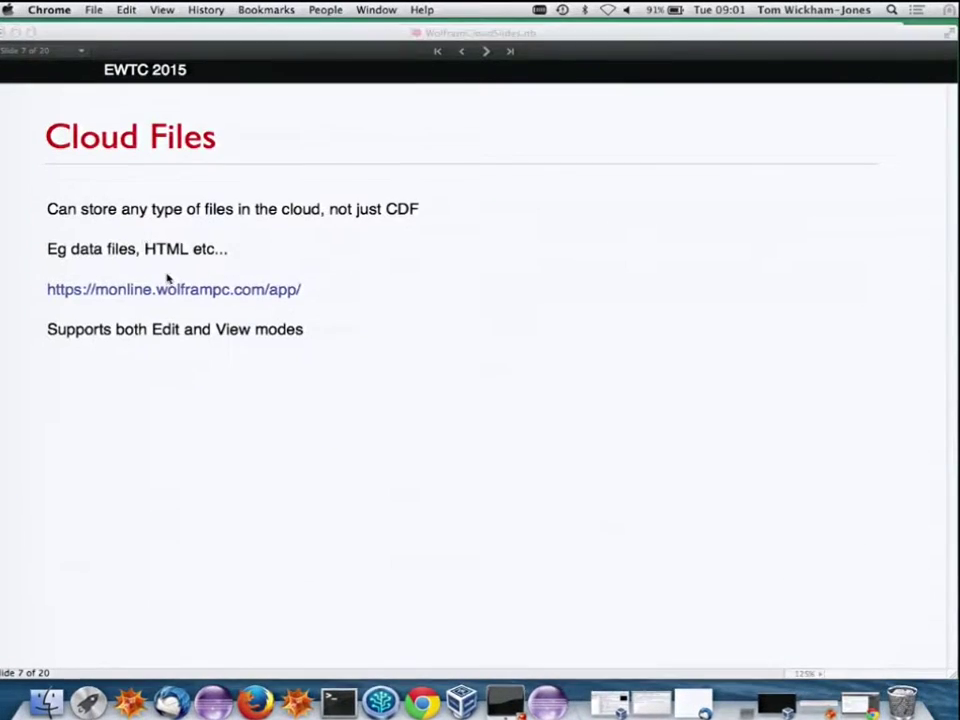
pyautogui.click(171, 289)
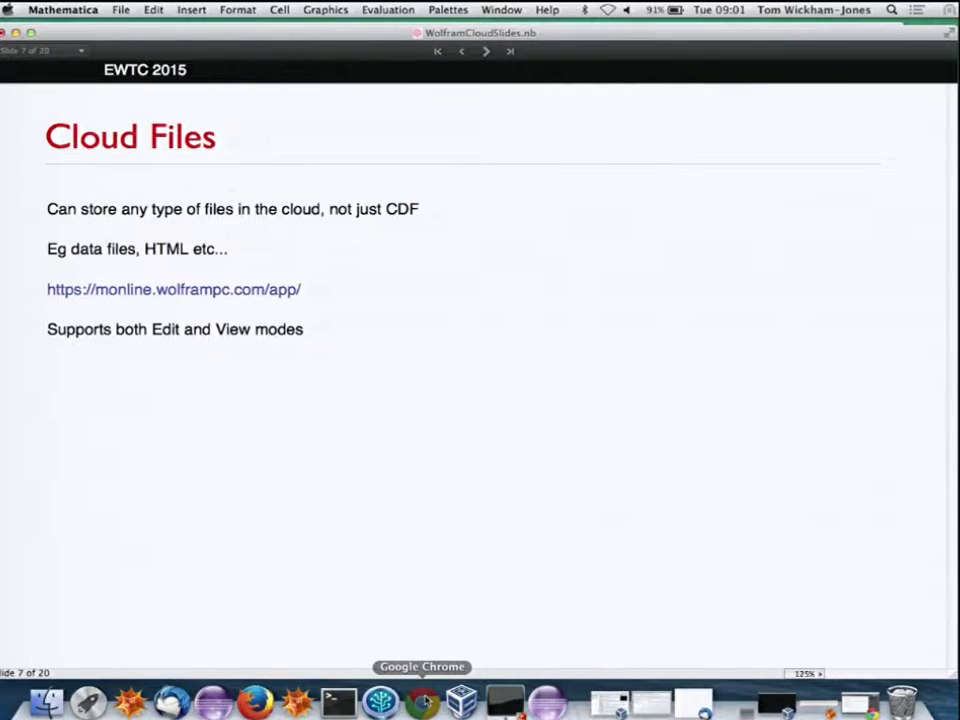
# In the browser, open the HTML cloud folder and request test.html.
pyautogui.click(422, 703)
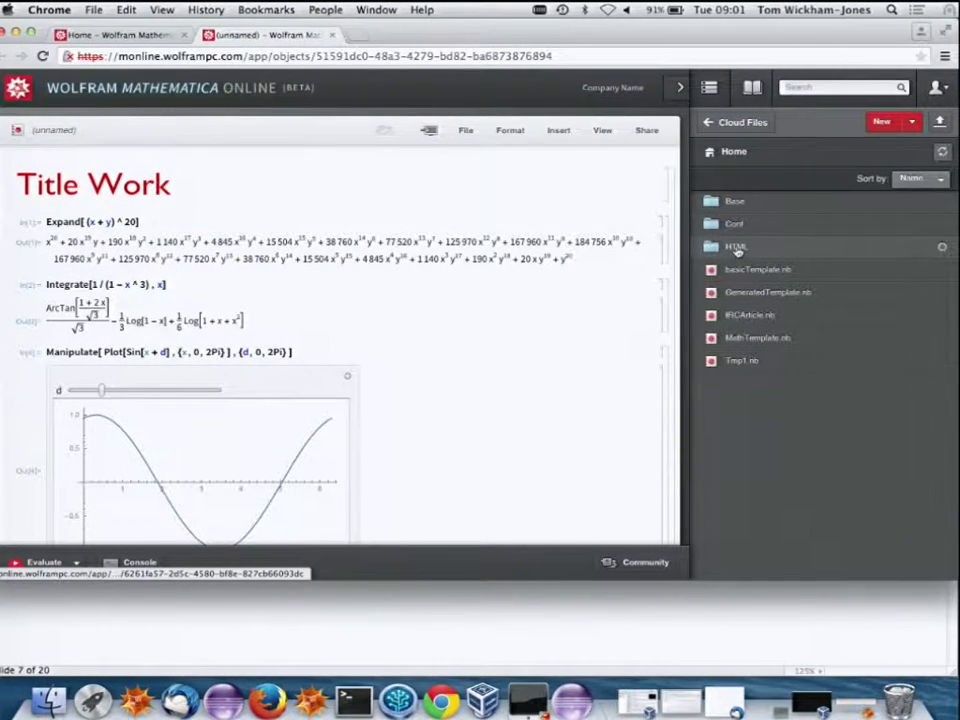
pyautogui.click(736, 247)
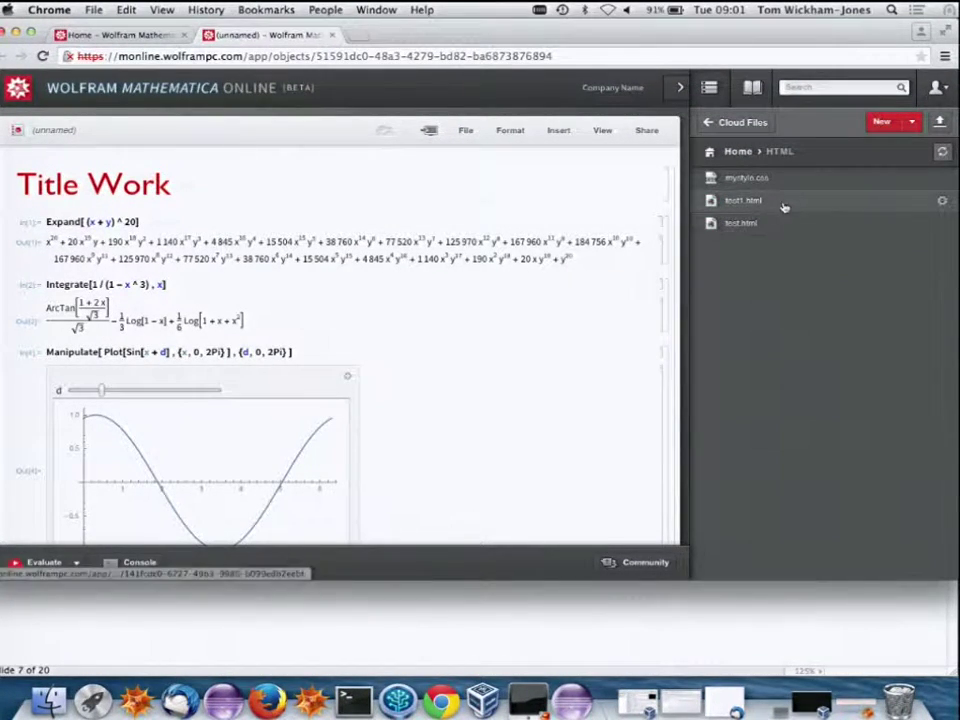
pyautogui.moveTo(797, 200)
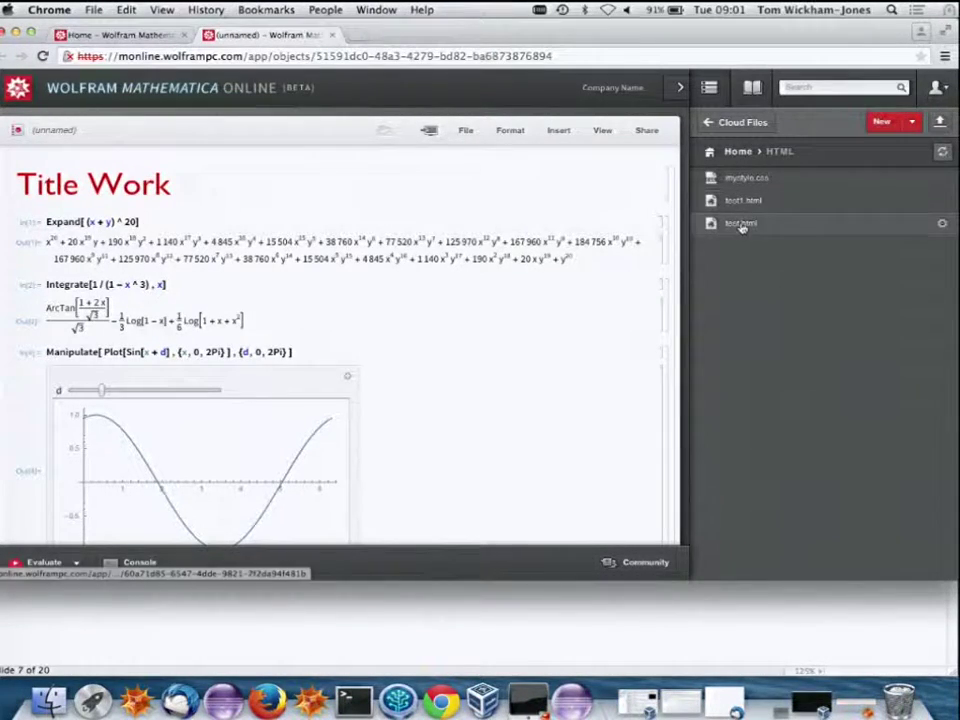
pyautogui.click(740, 223)
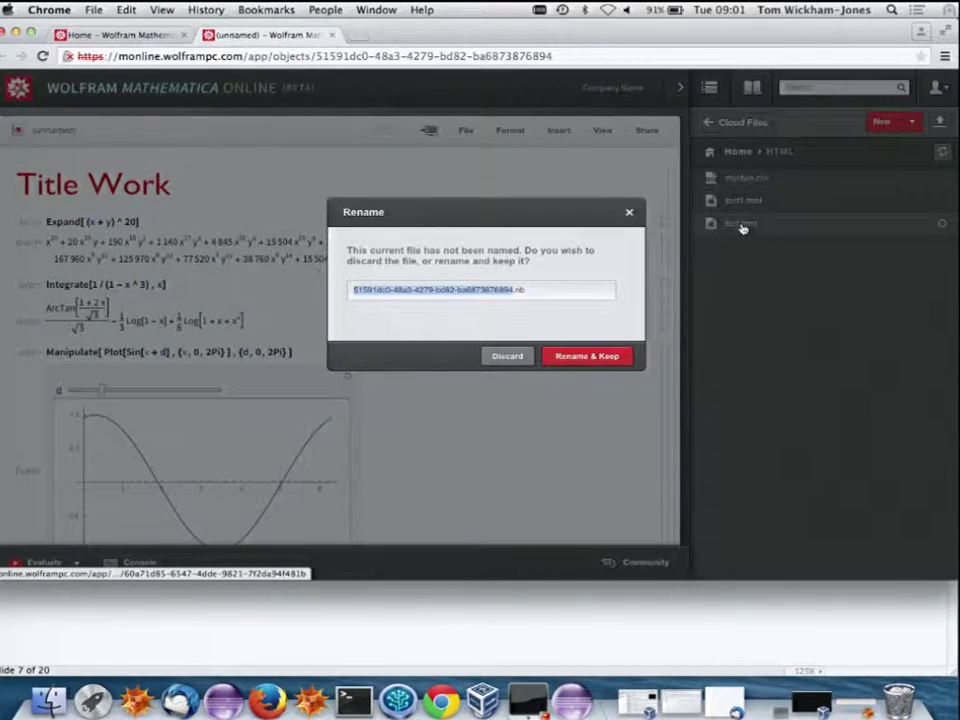
# Discard the unnamed notebook and add 'dafaklj' to test.html's paragraph.
pyautogui.click(507, 357)
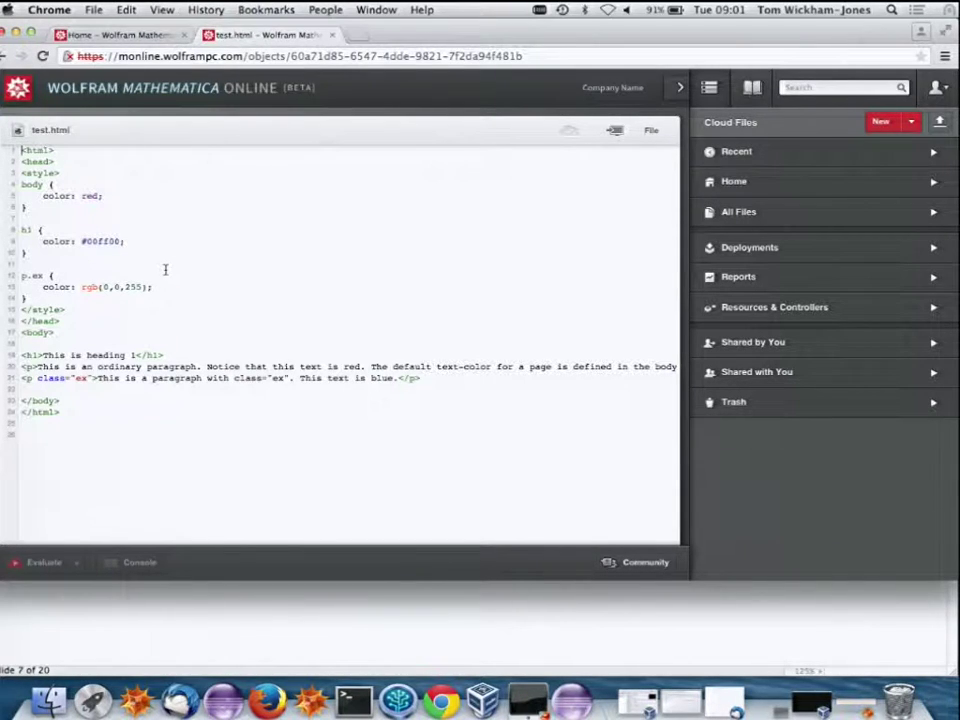
pyautogui.click(93, 367)
pyautogui.write('dafaklj')
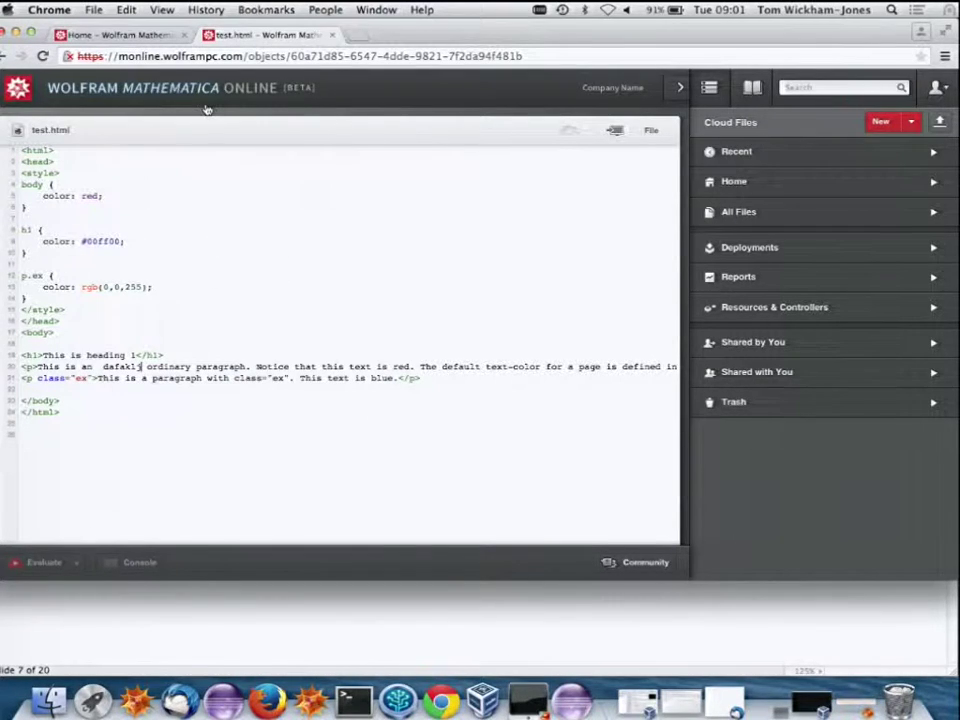
# View the rendered page by changing 'monline' to 'www' in the address, then return to the slides.
pyautogui.moveTo(118, 56); pyautogui.dragTo(161, 57)
pyautogui.write('www')
pyautogui.press('Return')
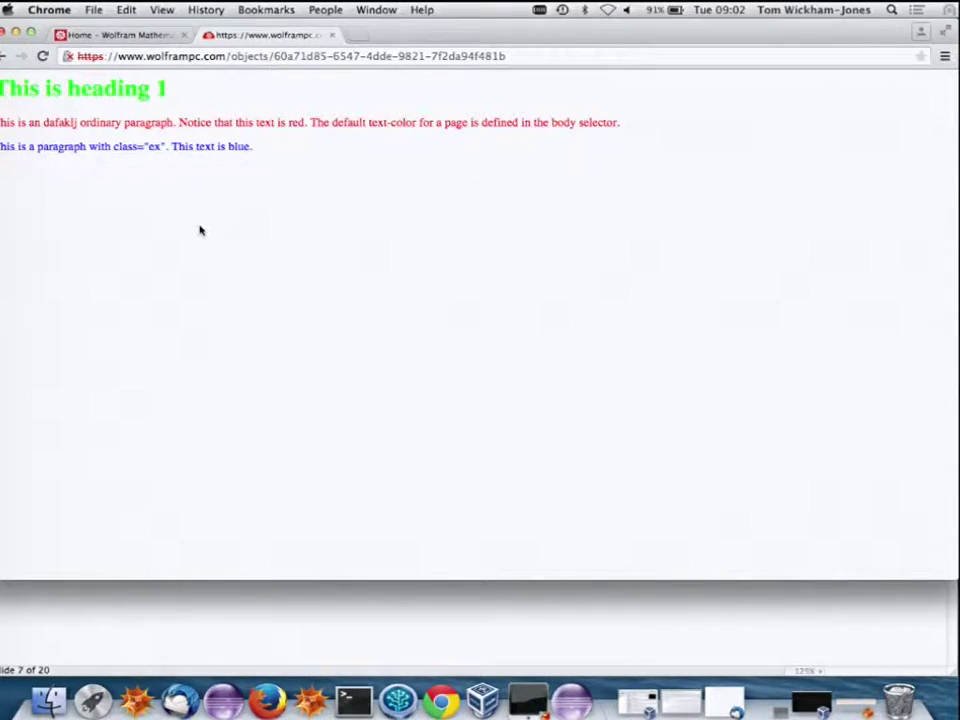
pyautogui.click(21, 32)
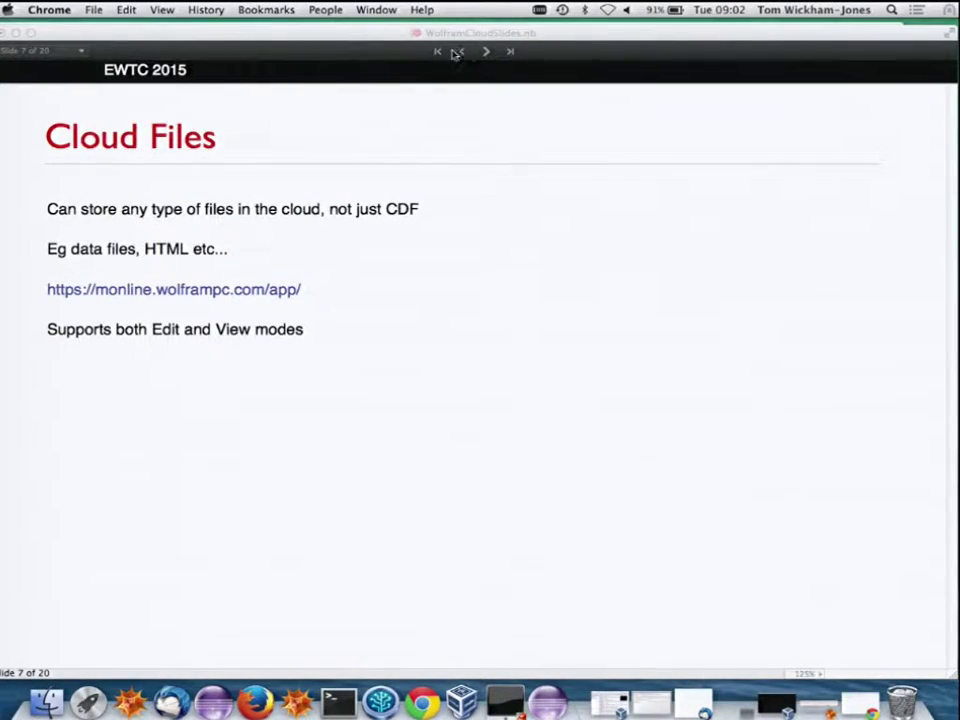
# Advance to slide 8 'Cloud Functions', highlight the cloud-functions line, and expand Cloud Objects.
pyautogui.click(487, 56)
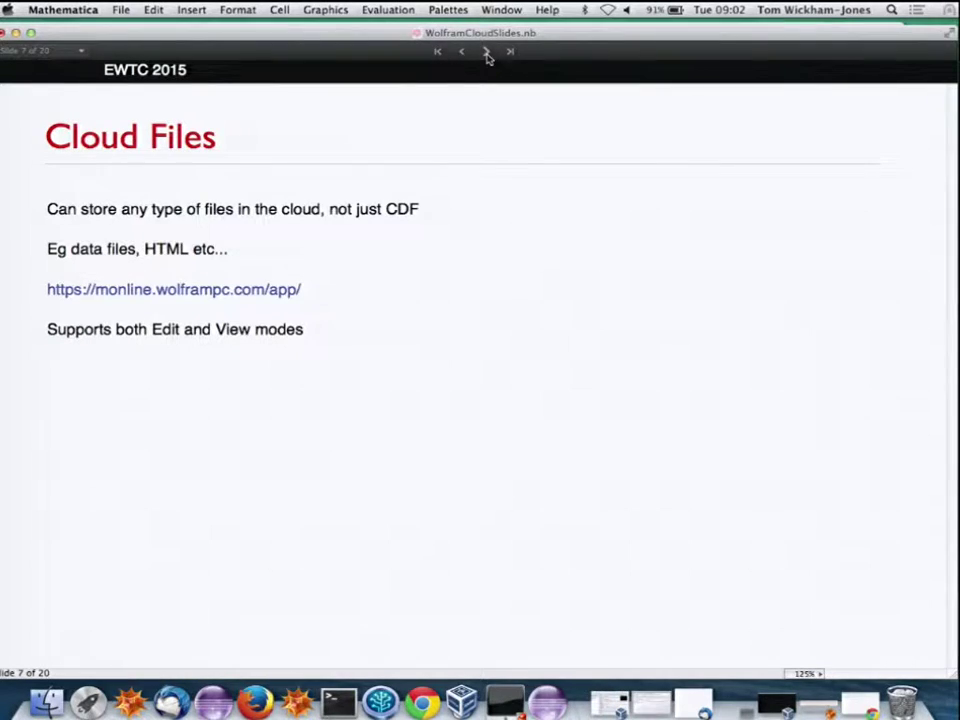
pyautogui.click(487, 53)
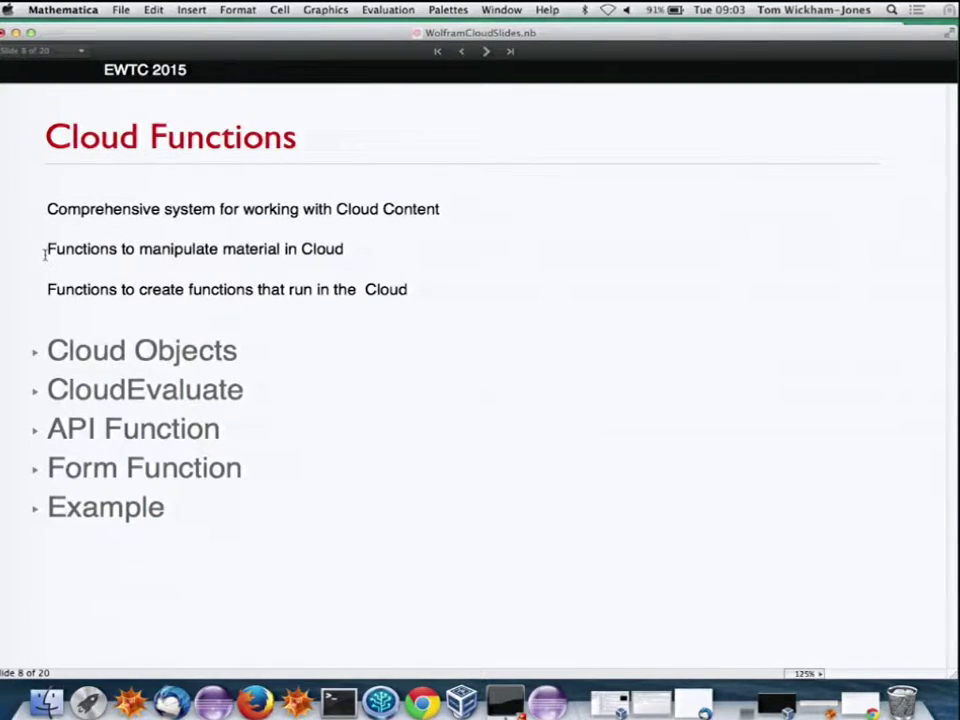
pyautogui.moveTo(47, 289); pyautogui.dragTo(399, 310)
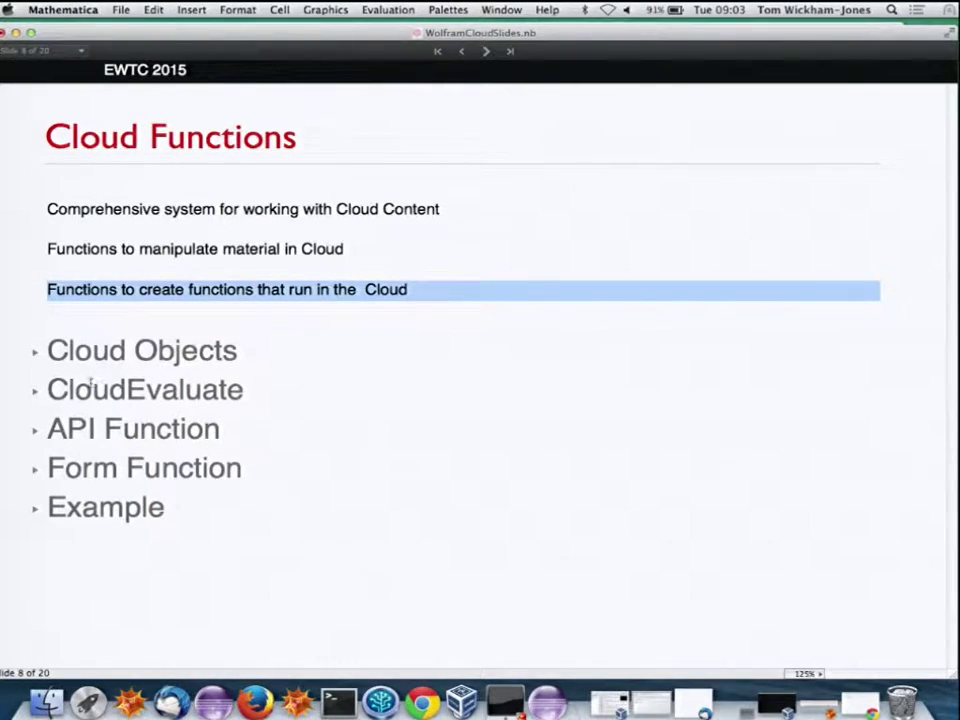
pyautogui.click(35, 353)
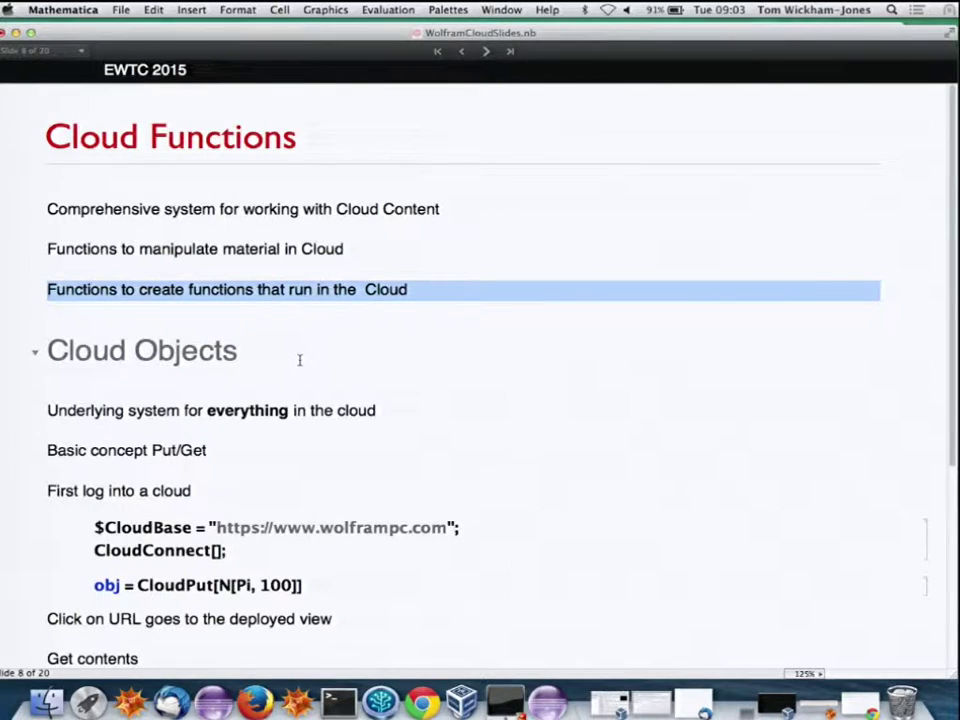
# Evaluate CloudConnect and approve the initialization cells to connect to the wolframpc.com cloud.
pyautogui.scroll(-5, 300, 362)
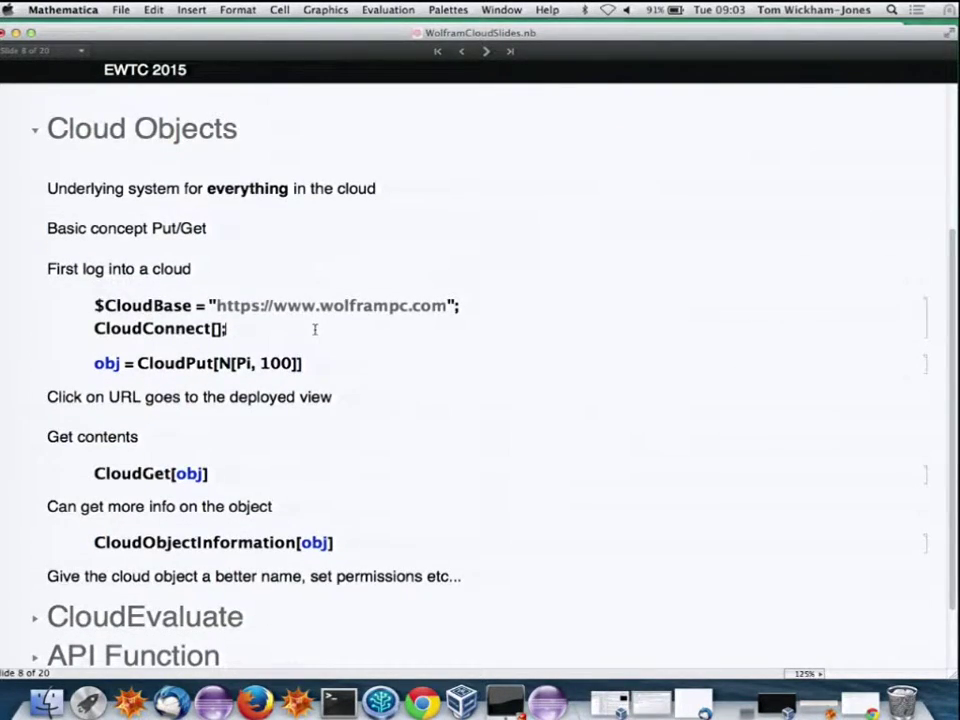
pyautogui.hotkey('shift', 'Return')
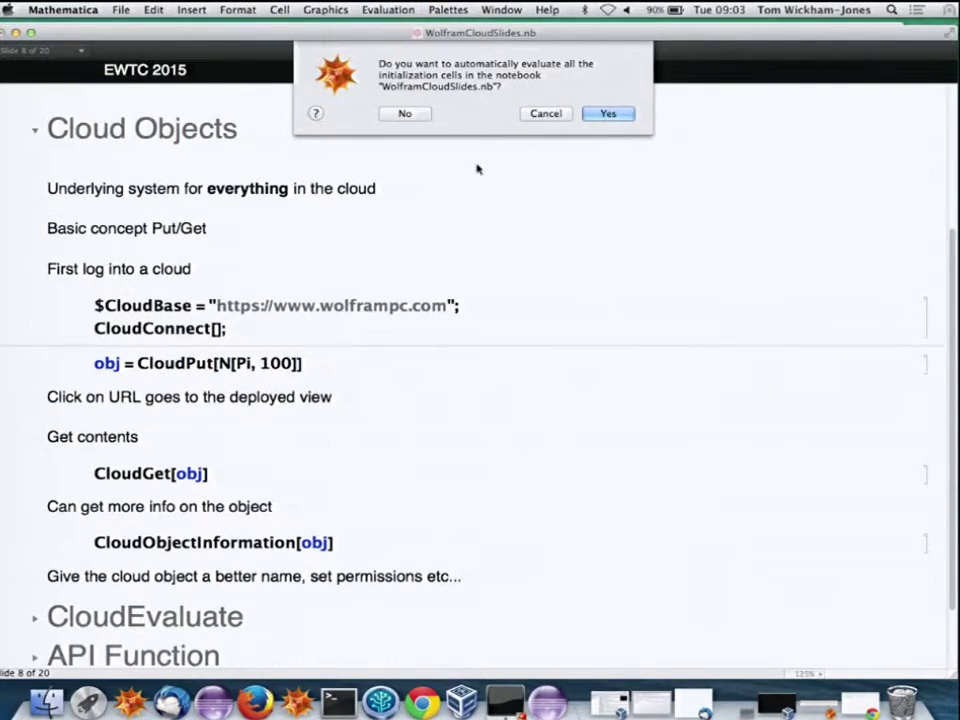
pyautogui.click(608, 114)
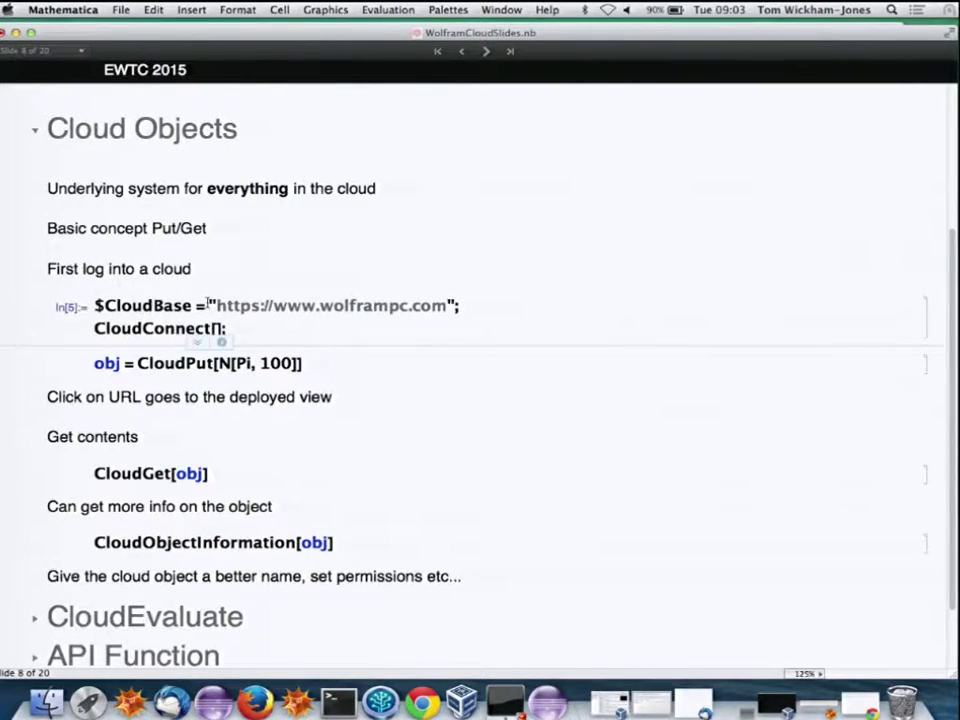
pyautogui.moveTo(221, 340); pyautogui.dragTo(470, 303)
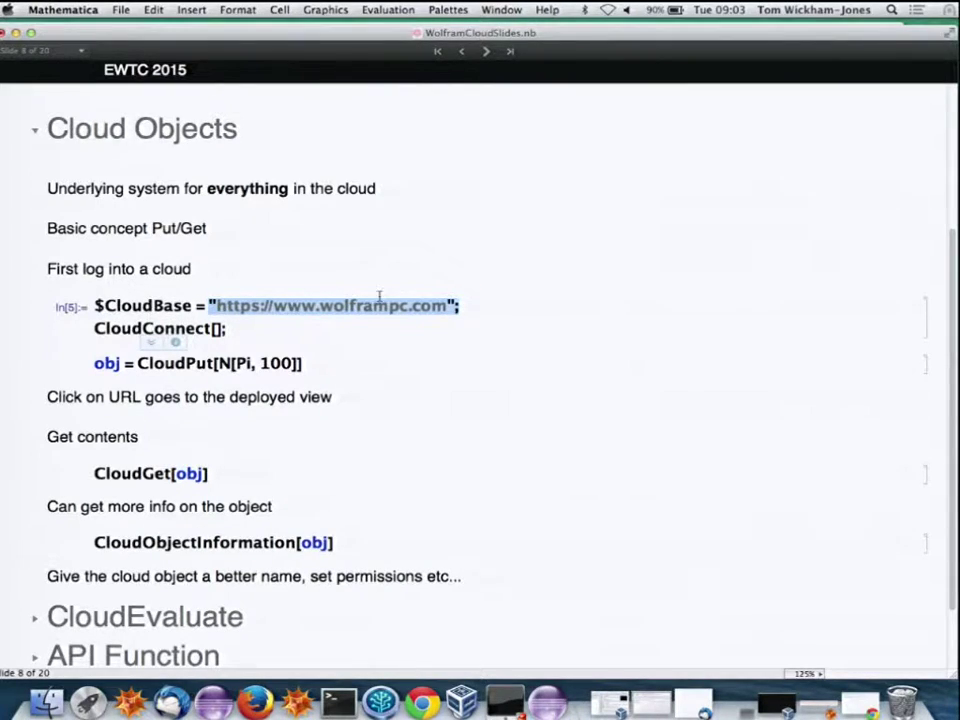
pyautogui.click(469, 302)
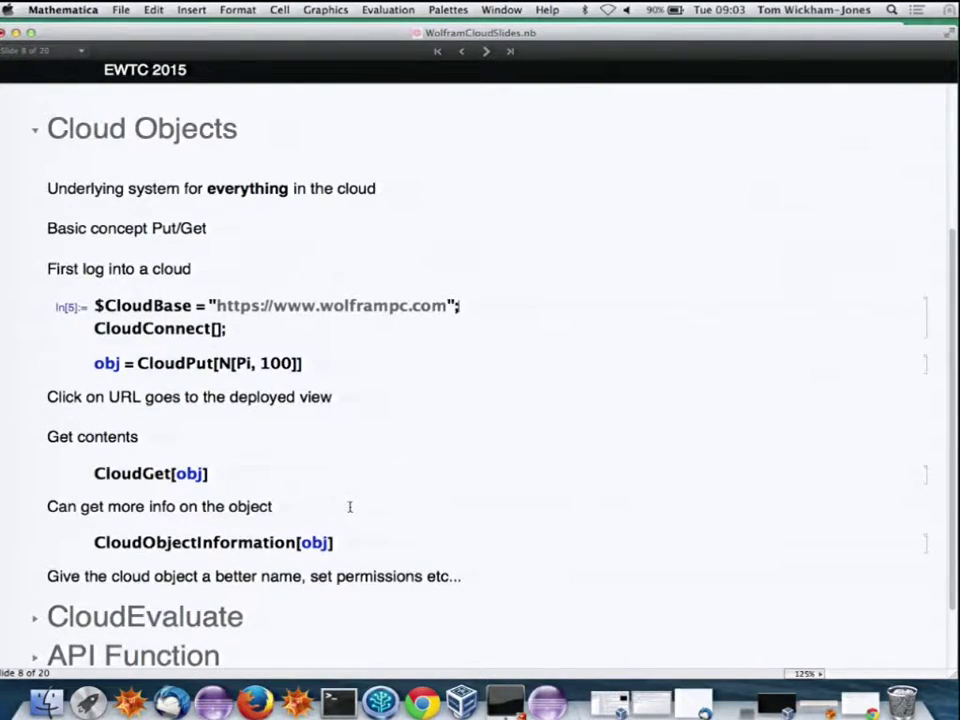
# Evaluate obj = CloudPut[N[Pi, 100]] to store Pi's digits and get a CloudObject URL.
pyautogui.click(330, 364)
pyautogui.hotkey('shift', 'Return')
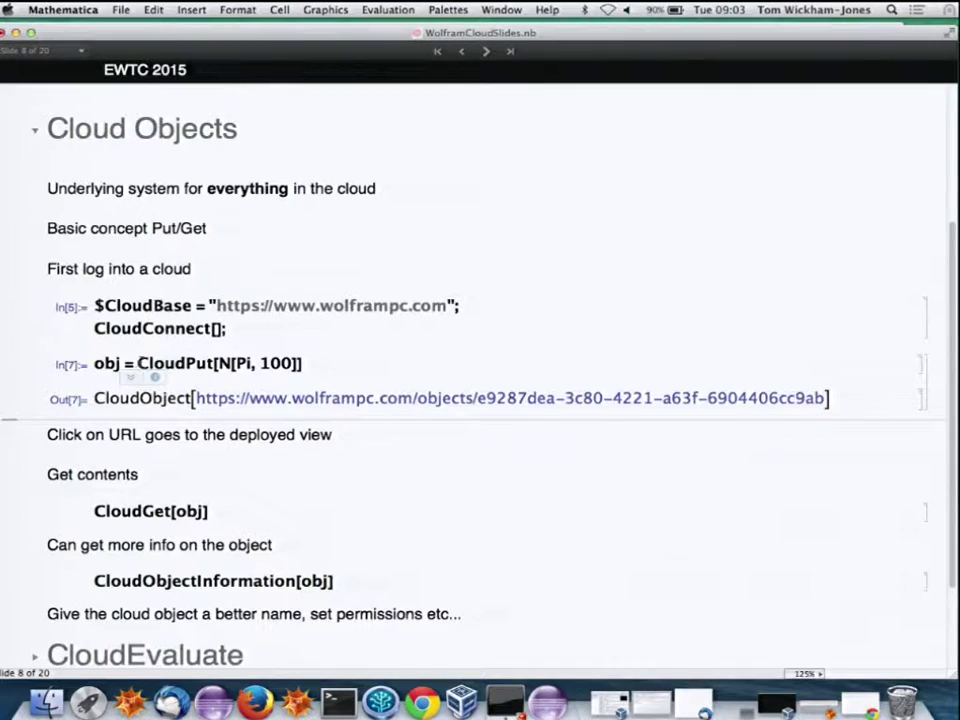
pyautogui.moveTo(137, 364); pyautogui.dragTo(351, 364)
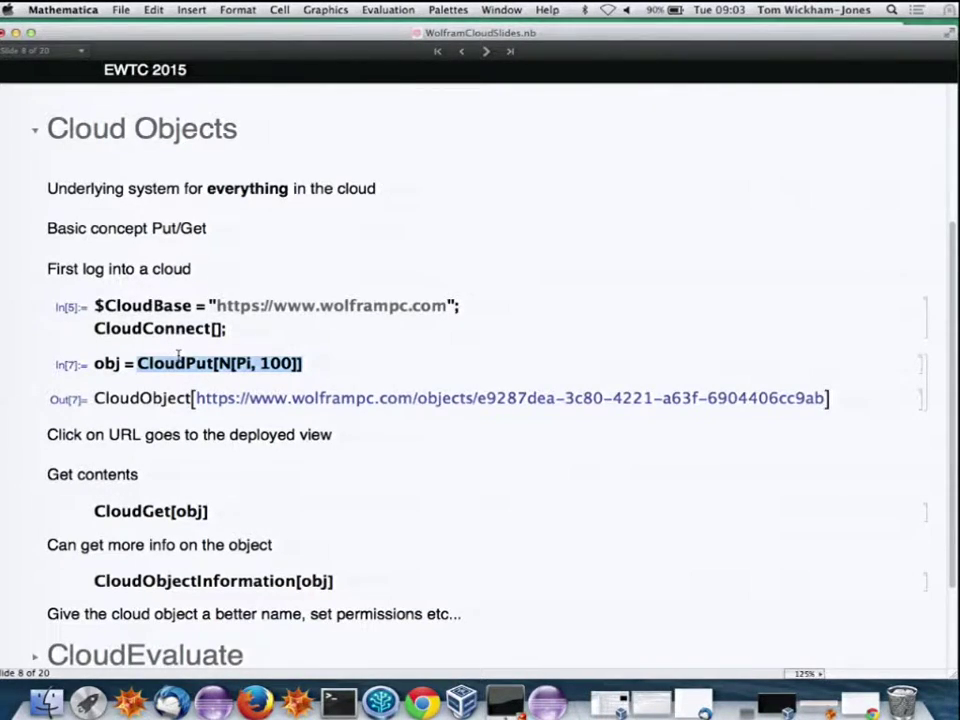
pyautogui.click(463, 400)
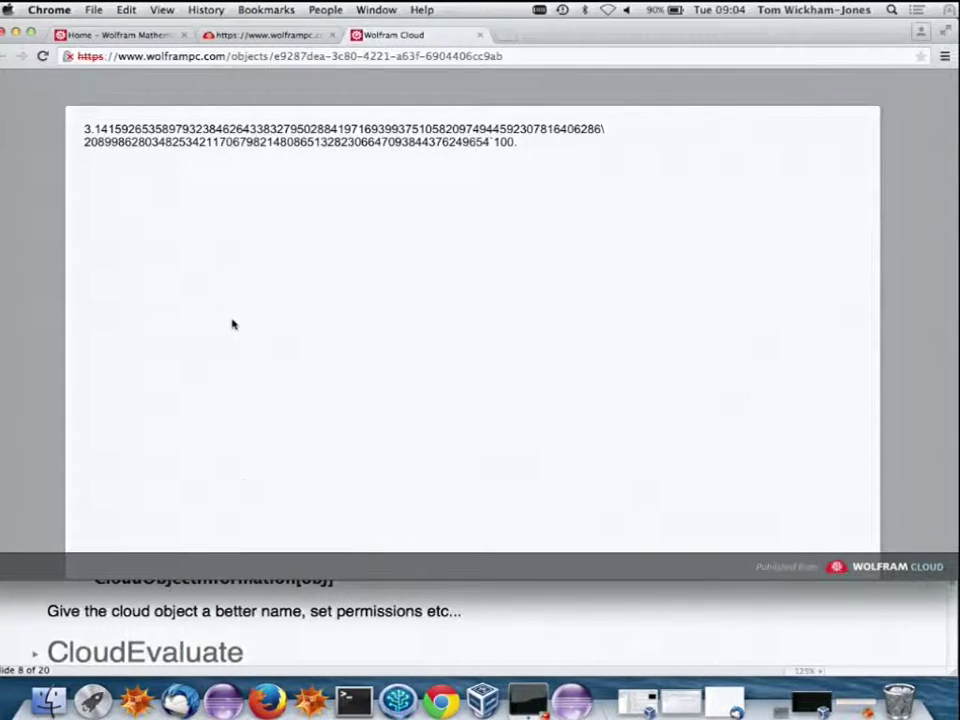
pyautogui.click(498, 600)
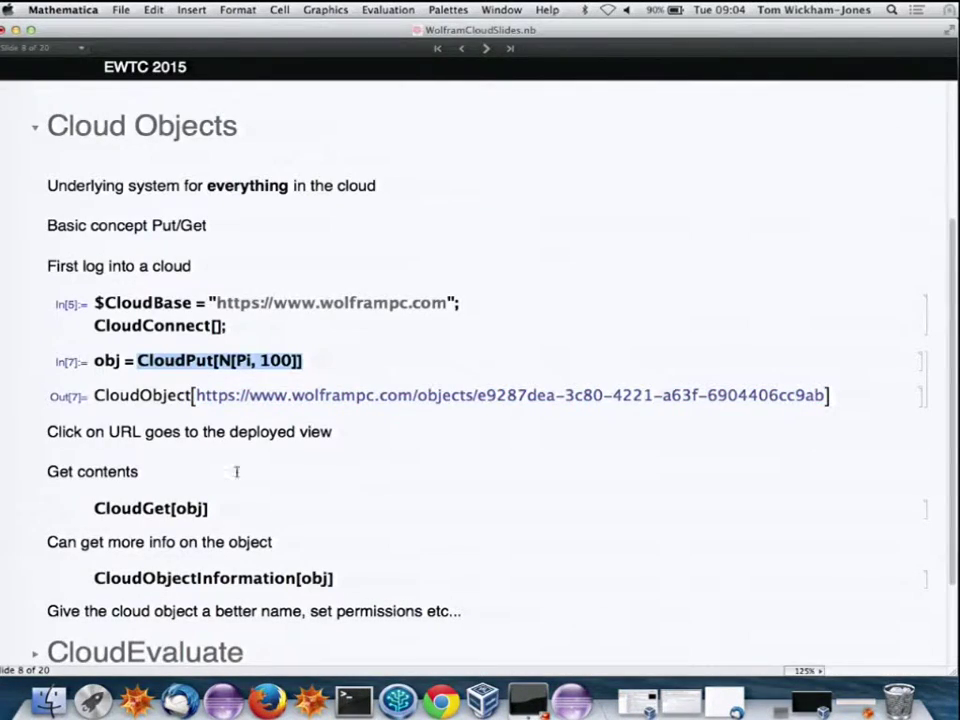
# Evaluate CloudGet[obj] to retrieve Pi's 100 digits, then CloudObjectInformation[obj].
pyautogui.click(227, 511)
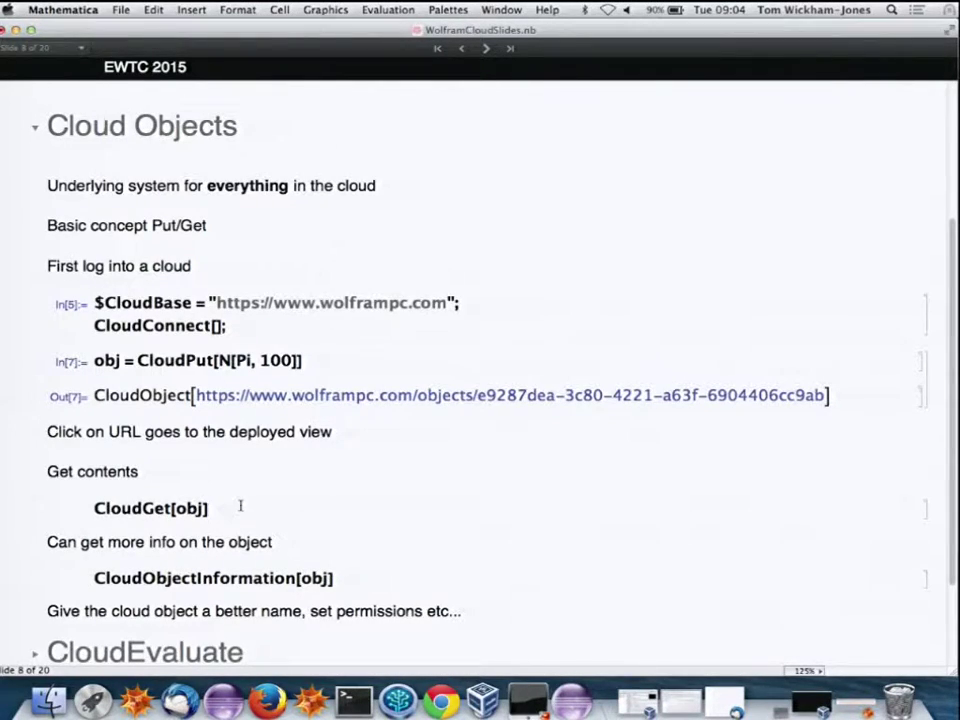
pyautogui.hotkey('shift', 'Return')
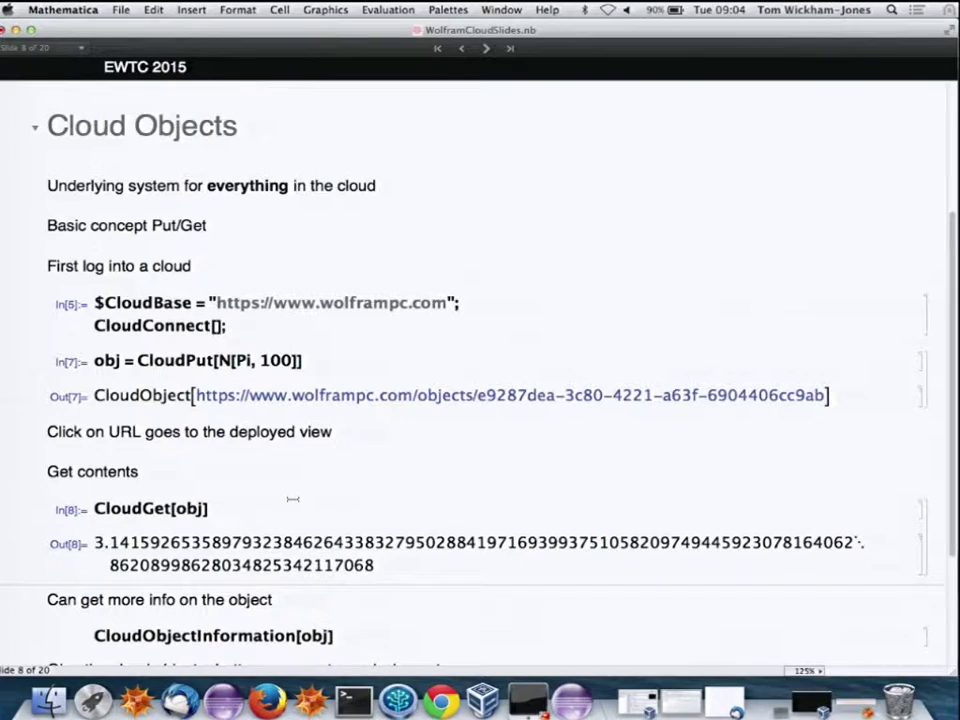
pyautogui.click(353, 636)
pyautogui.hotkey('shift', 'Return')
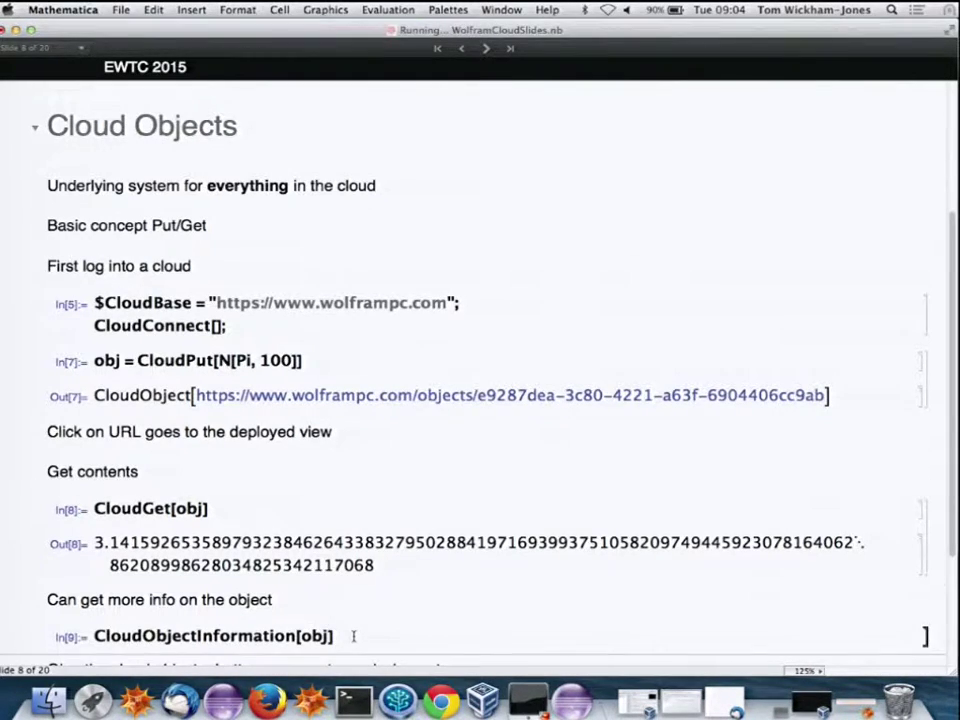
pyautogui.scroll(-5, 353, 636)
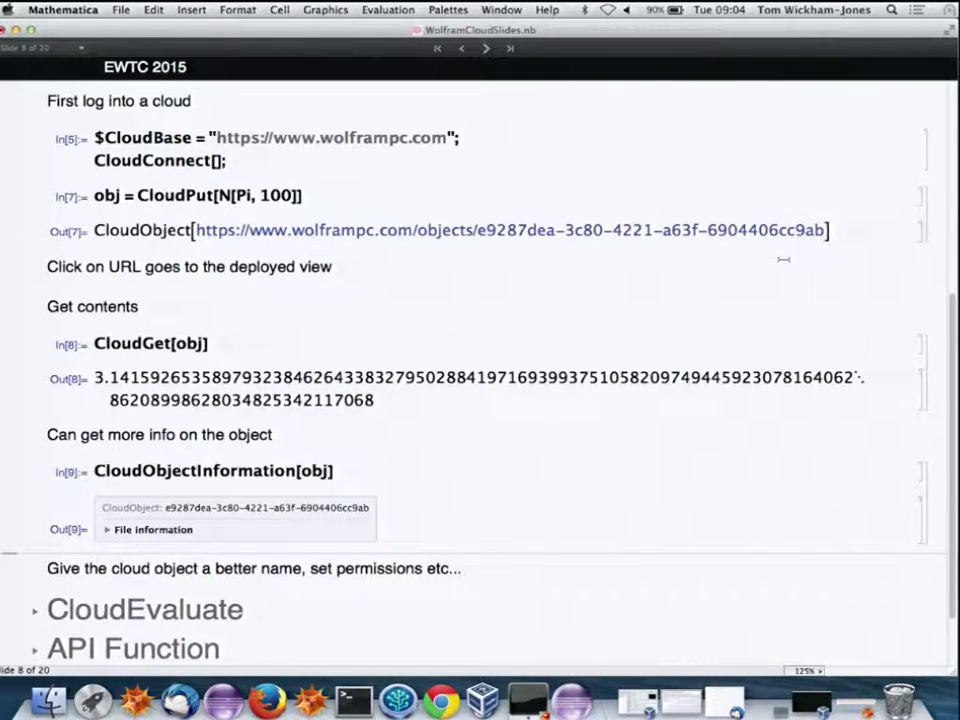
# Expand the object's file information details, showing 145 bytes, and scroll back up.
pyautogui.click(103, 529)
pyautogui.scroll(-3, 337, 511)
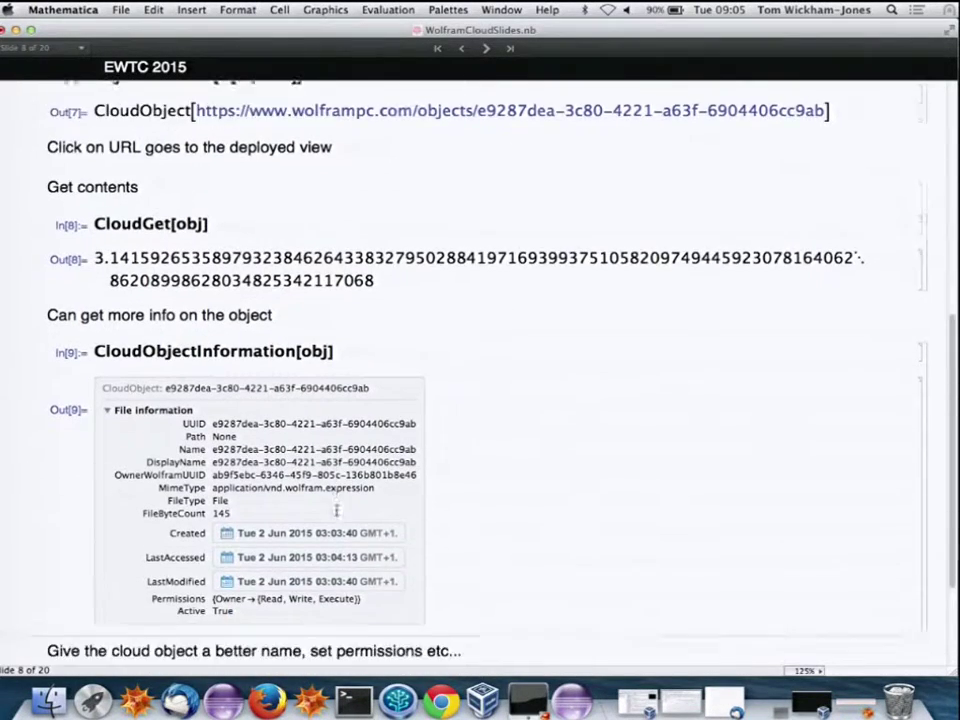
pyautogui.scroll(-5, 337, 511)
pyautogui.scroll(1, 337, 508)
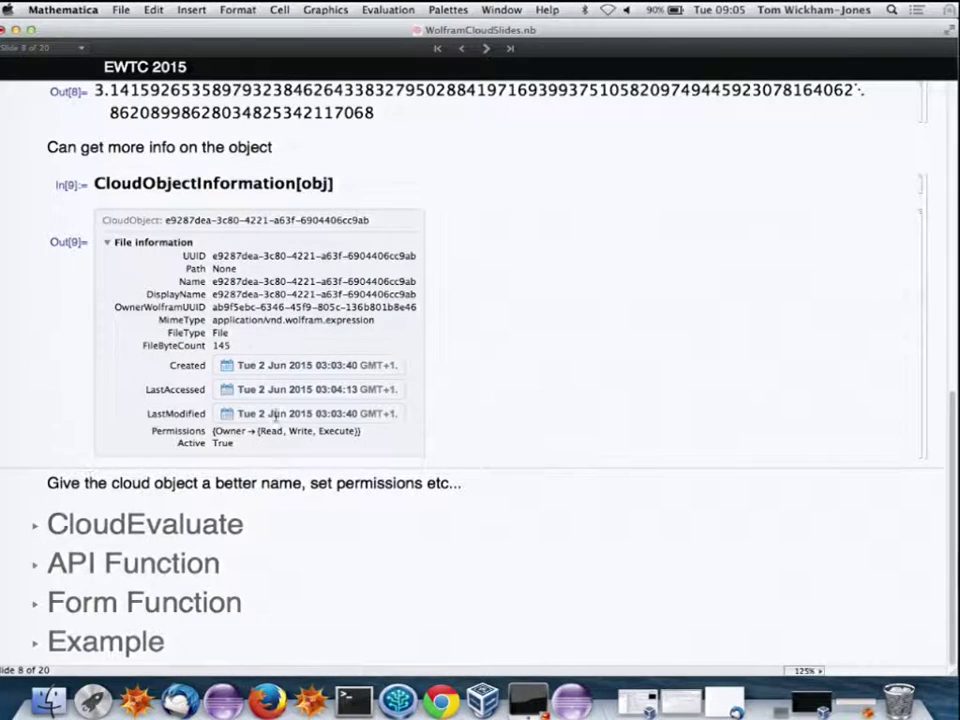
pyautogui.scroll(10, 300, 412)
pyautogui.scroll(-5, 318, 410)
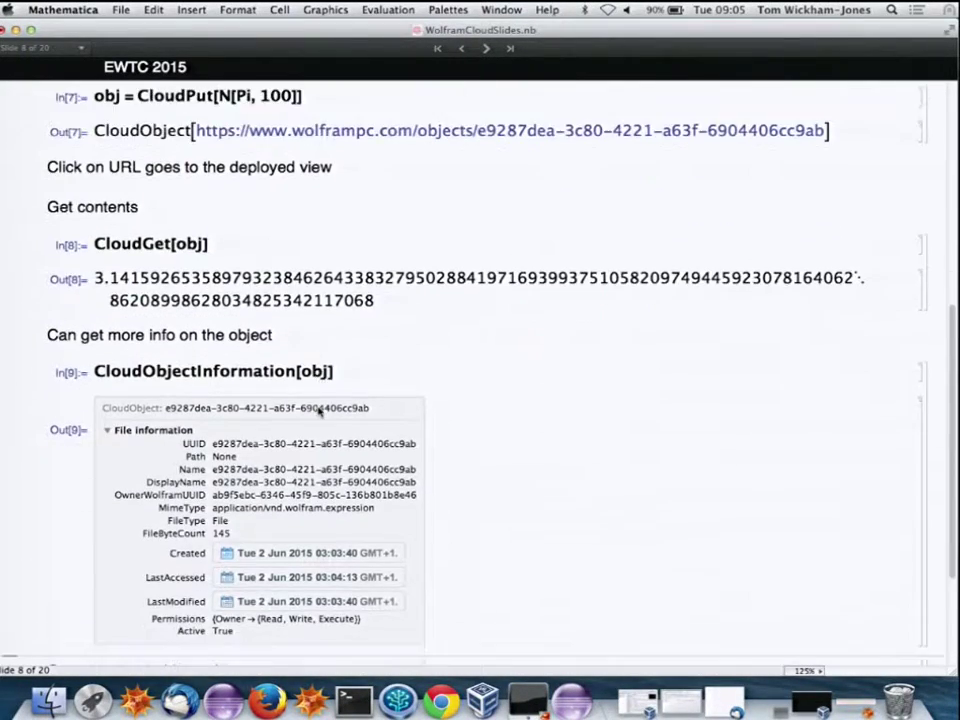
pyautogui.scroll(5, 318, 409)
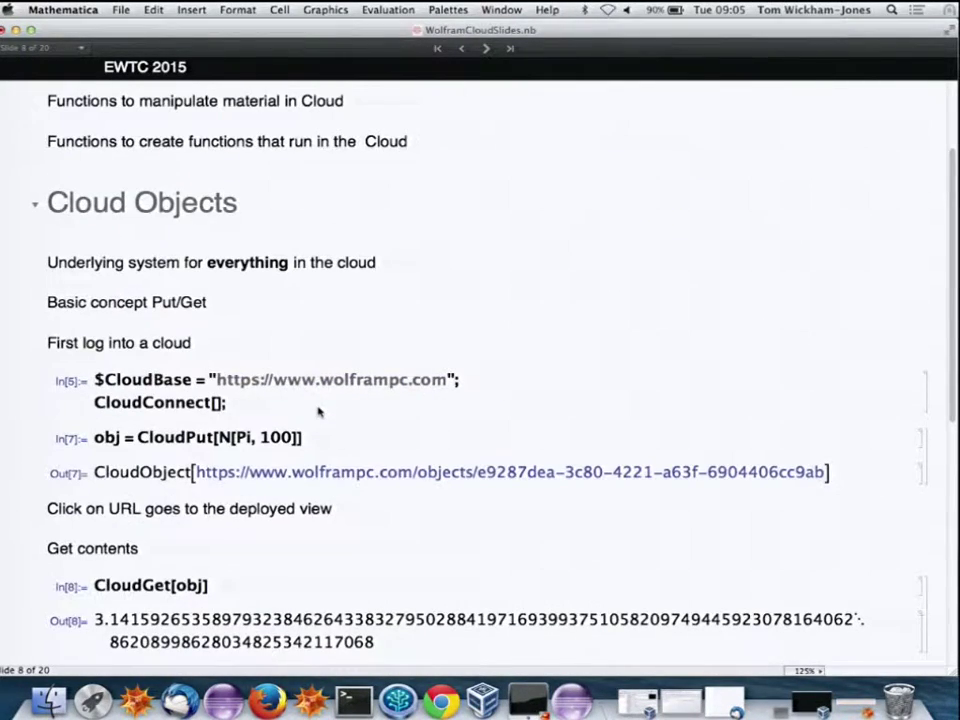
# Switch from Cloud Objects to the CloudEvaluate section and evaluate CloudEvaluate[$MachineName], returning privatecloud.
pyautogui.click(35, 207)
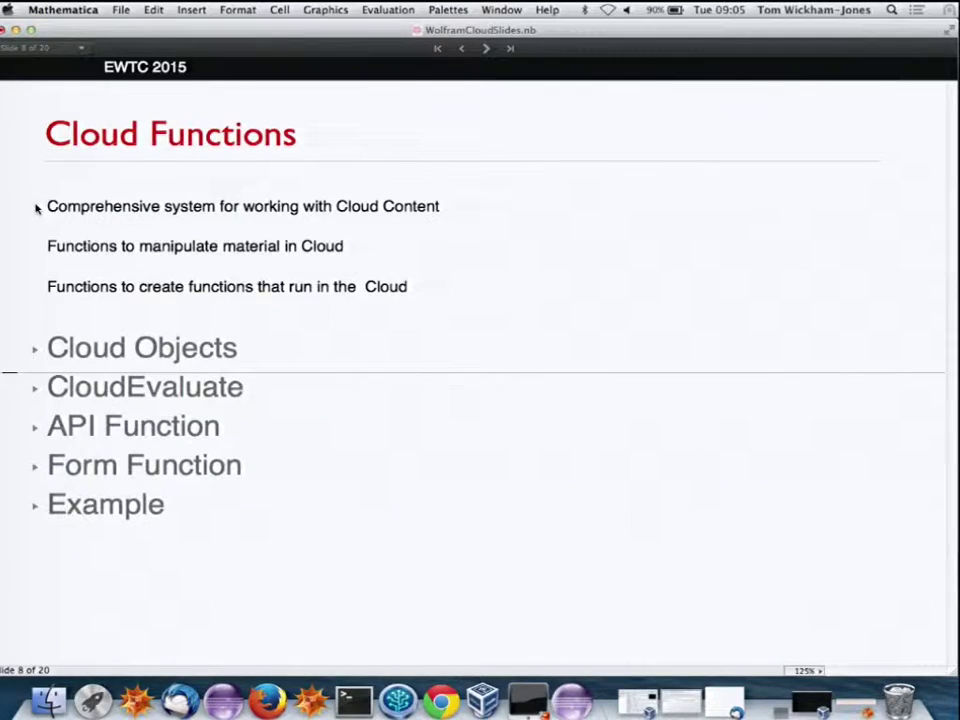
pyautogui.click(35, 389)
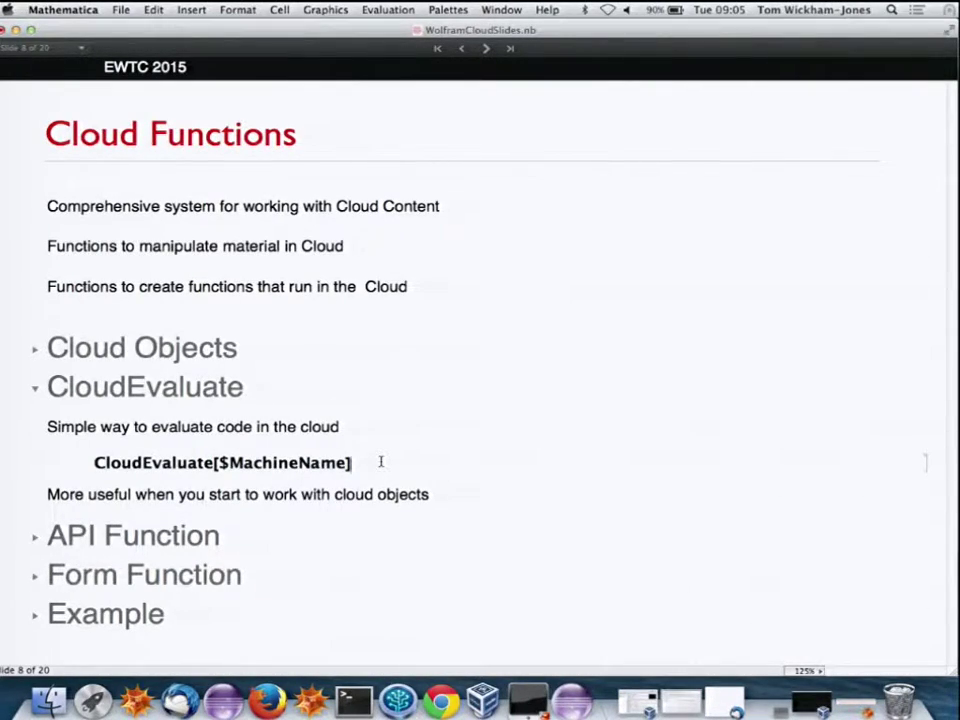
pyautogui.hotkey('shift', 'Return')
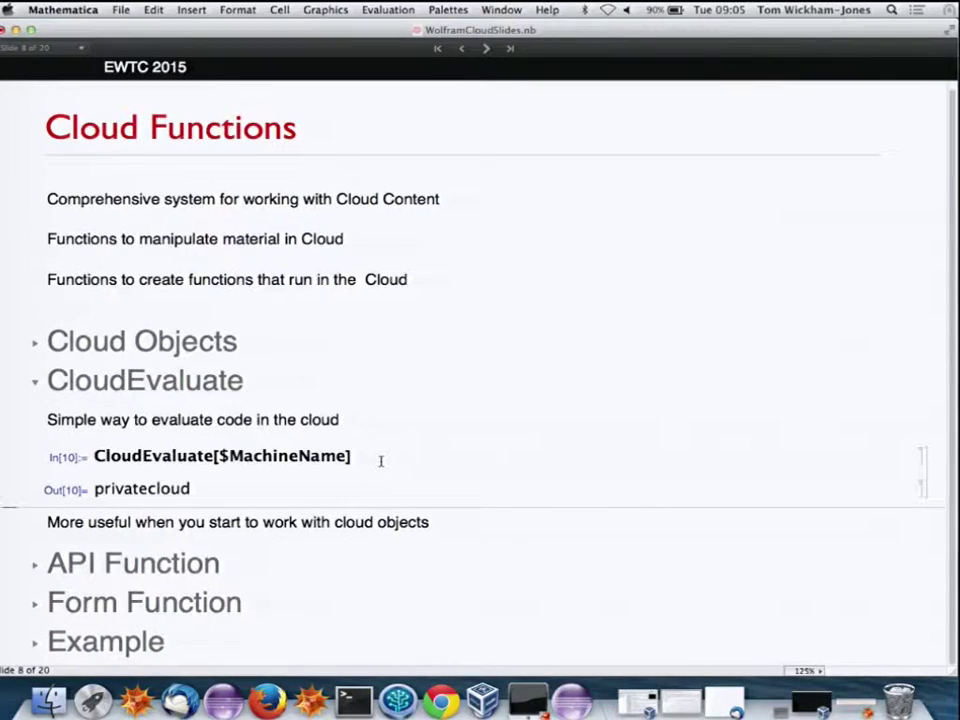
# Evaluate $MachineName locally in a new cell above for comparison, then collapse CloudEvaluate.
pyautogui.click(342, 435)
pyautogui.write('$')
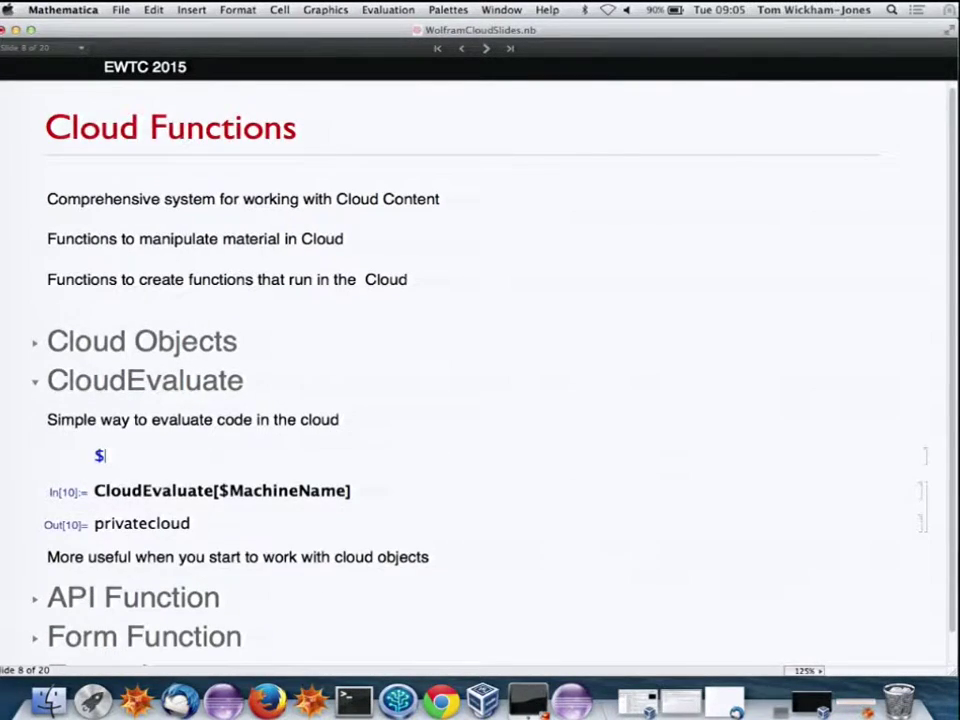
pyautogui.write('MachineName')
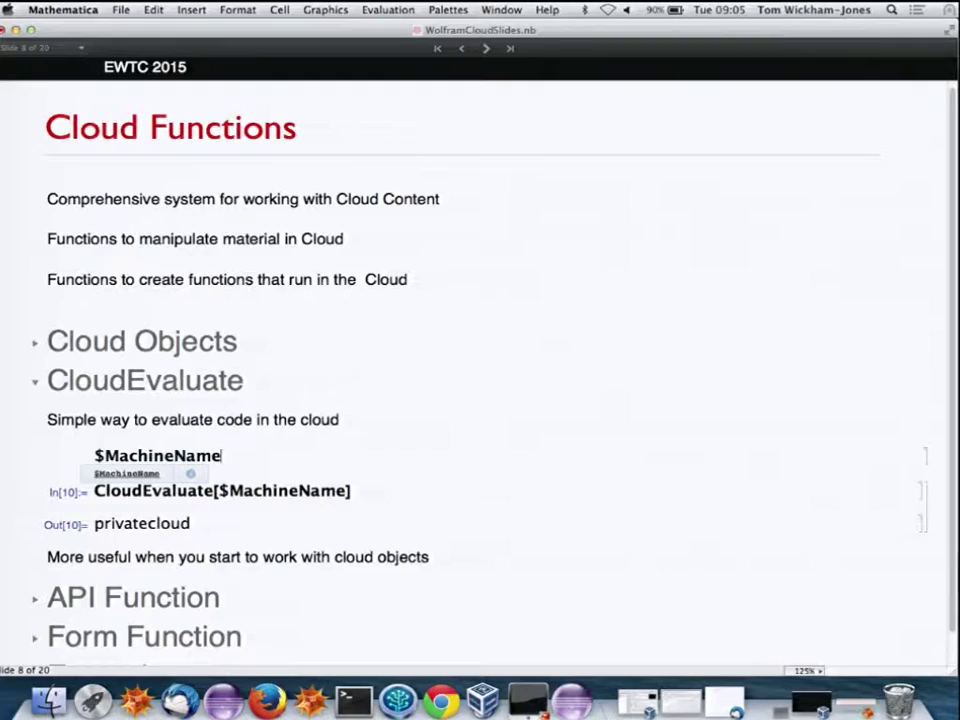
pyautogui.hotkey('shift', 'Return')
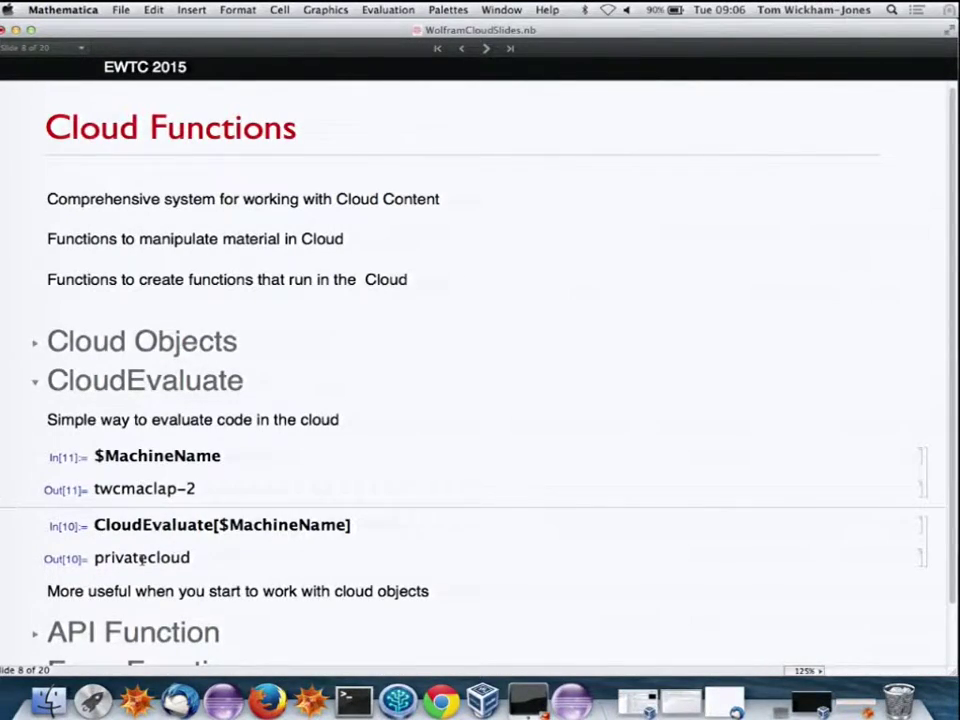
pyautogui.click(35, 384)
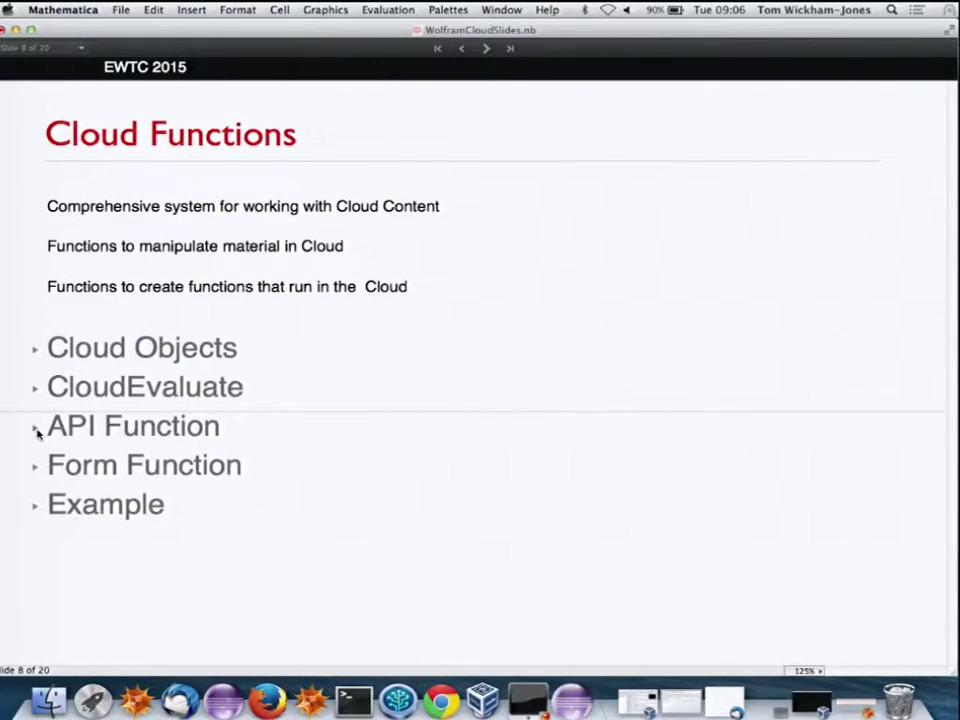
# Expand API Function and define func as an APIFunction taking integer x and returning x+3.
pyautogui.click(36, 430)
pyautogui.scroll(-5, 215, 452)
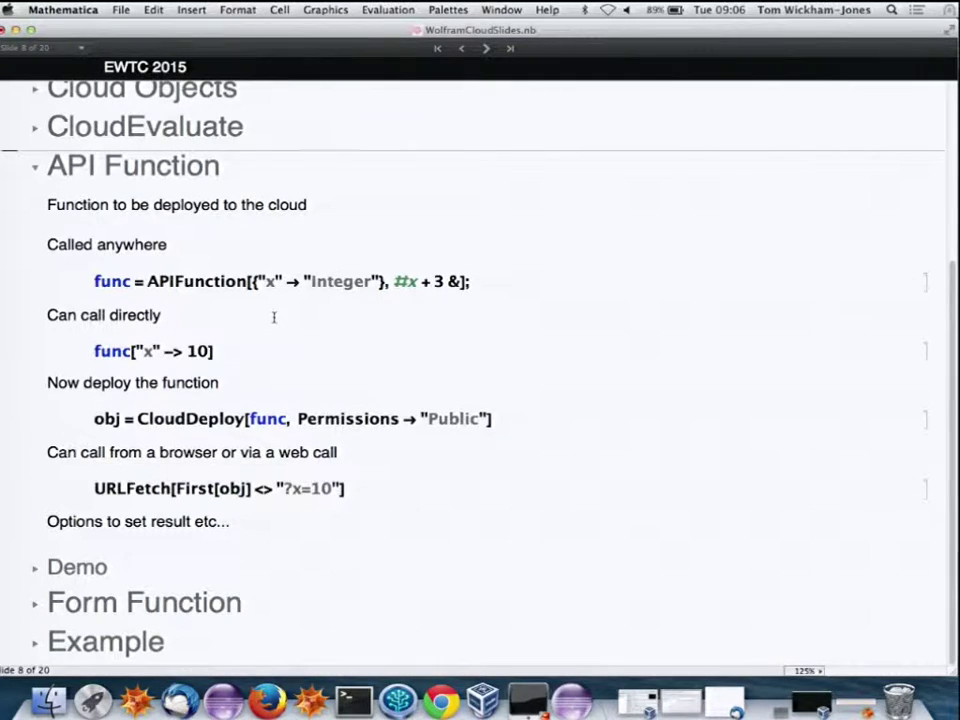
pyautogui.doubleClick(195, 283)
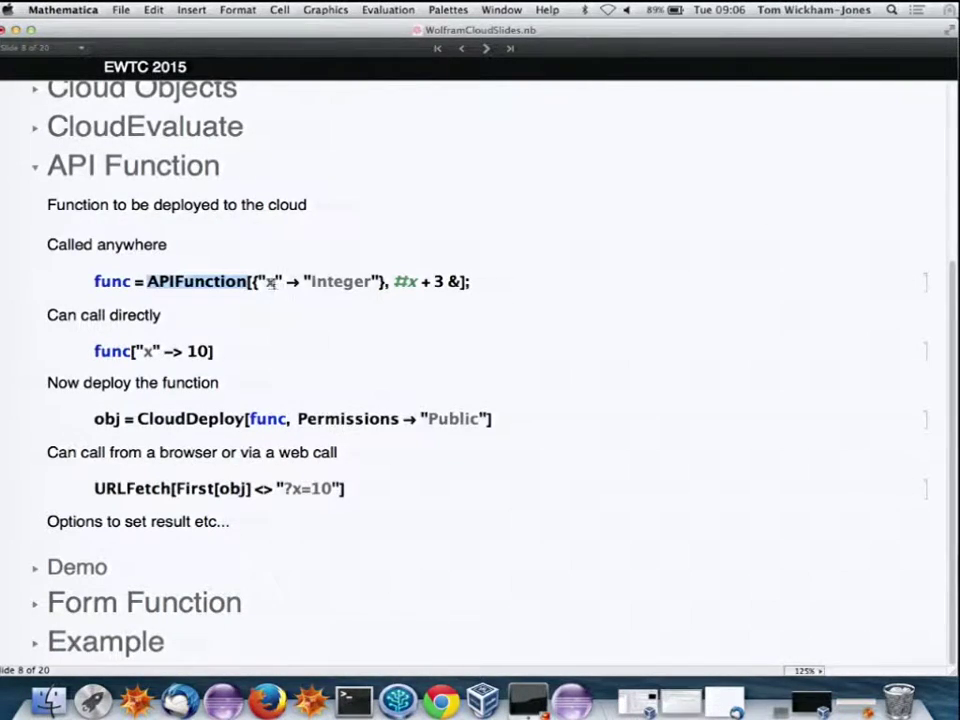
pyautogui.moveTo(257, 283); pyautogui.dragTo(380, 283)
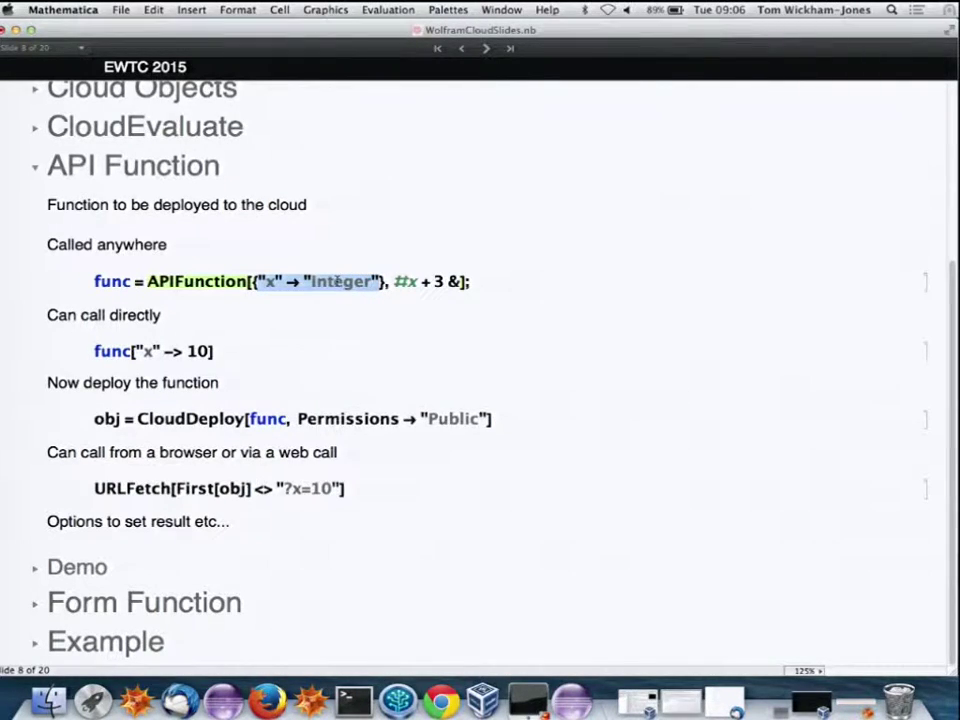
pyautogui.click(472, 281)
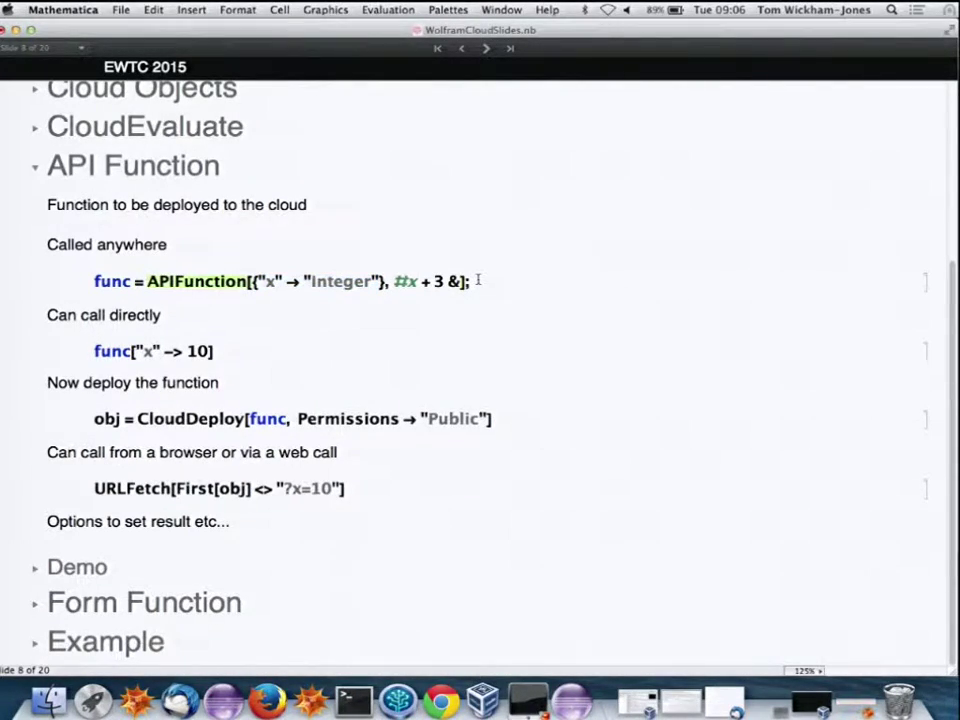
pyautogui.doubleClick(405, 282)
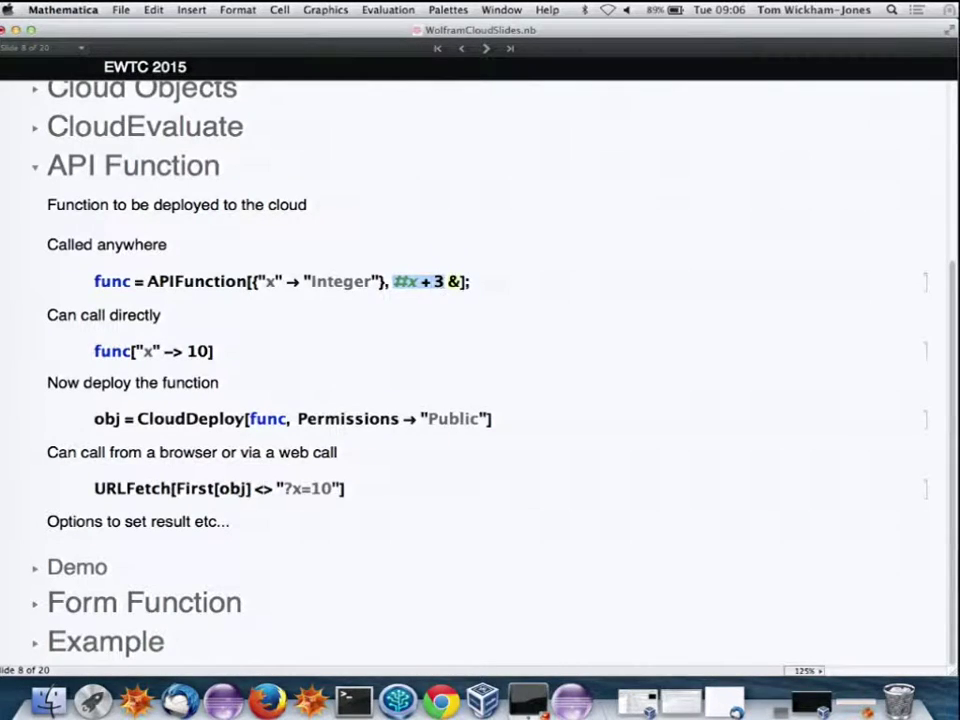
pyautogui.click(409, 284)
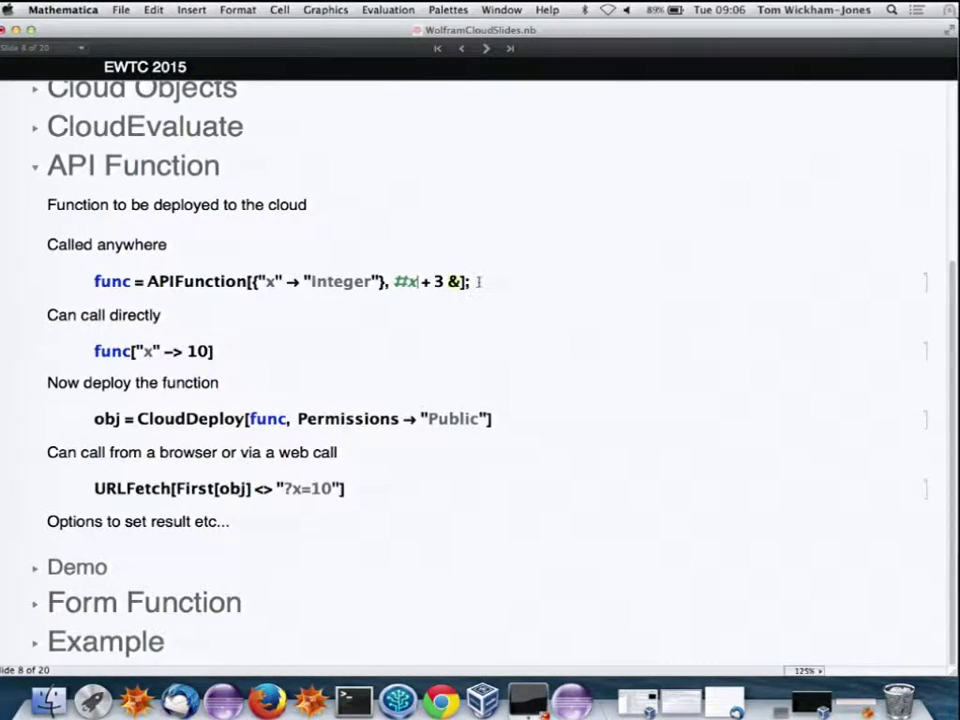
pyautogui.hotkey('shift', 'Return')
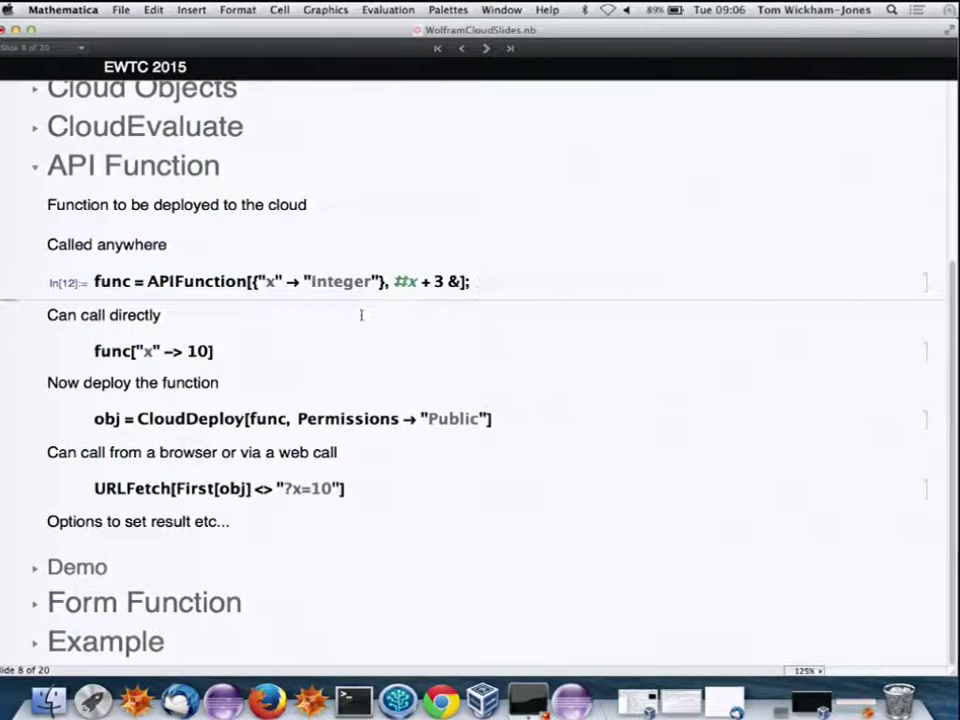
# Evaluate func["x" -> 10] to get 13, then deploy func publicly with CloudDeploy.
pyautogui.click(276, 351)
pyautogui.hotkey('shift', 'Return')
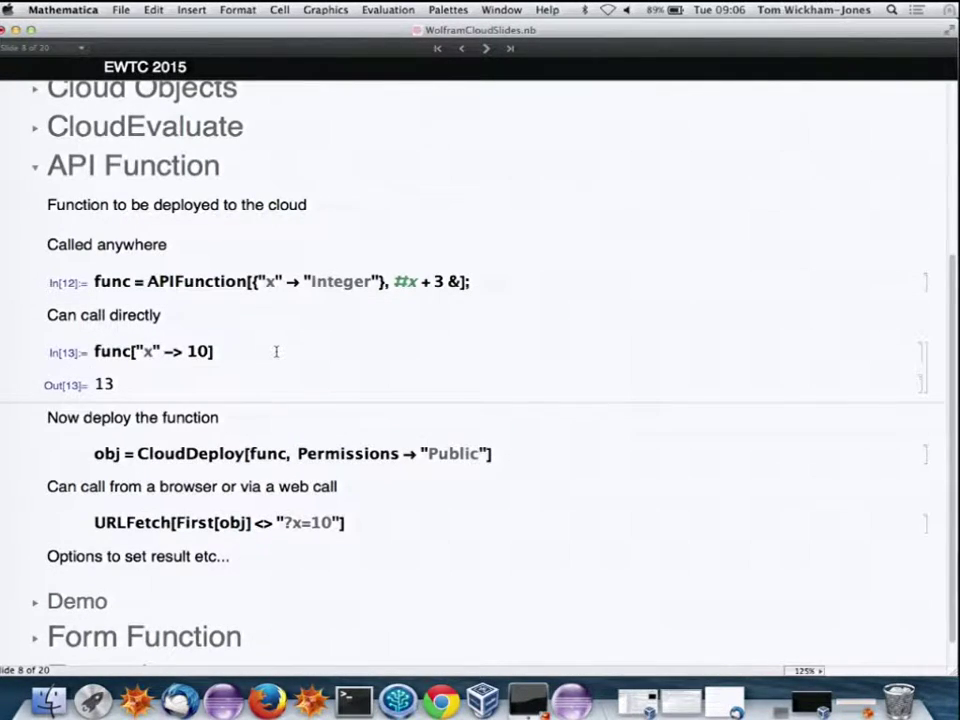
pyautogui.click(519, 449)
pyautogui.hotkey('shift', 'Return')
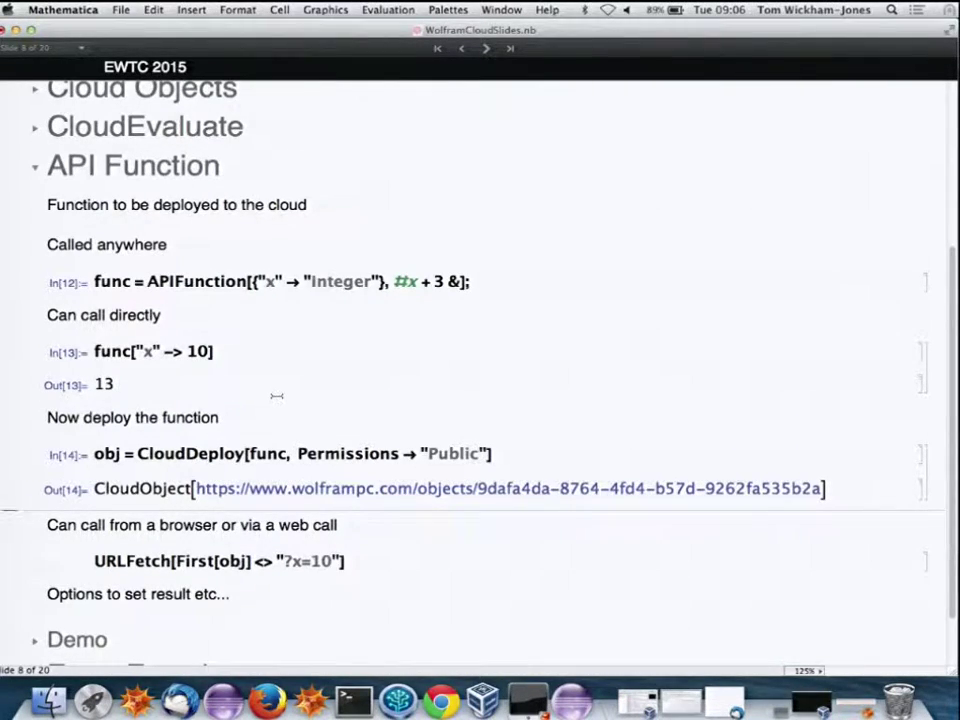
# Open the deployed API in Chrome, send it x=200, and point out the 203 result and query.
pyautogui.click(368, 489)
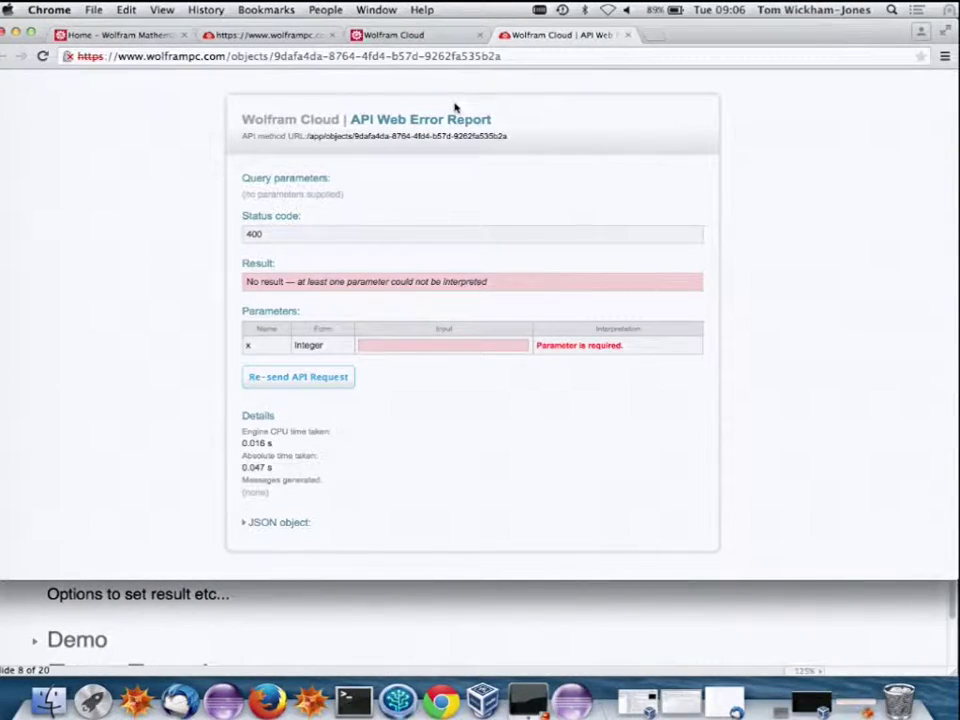
pyautogui.click(371, 342)
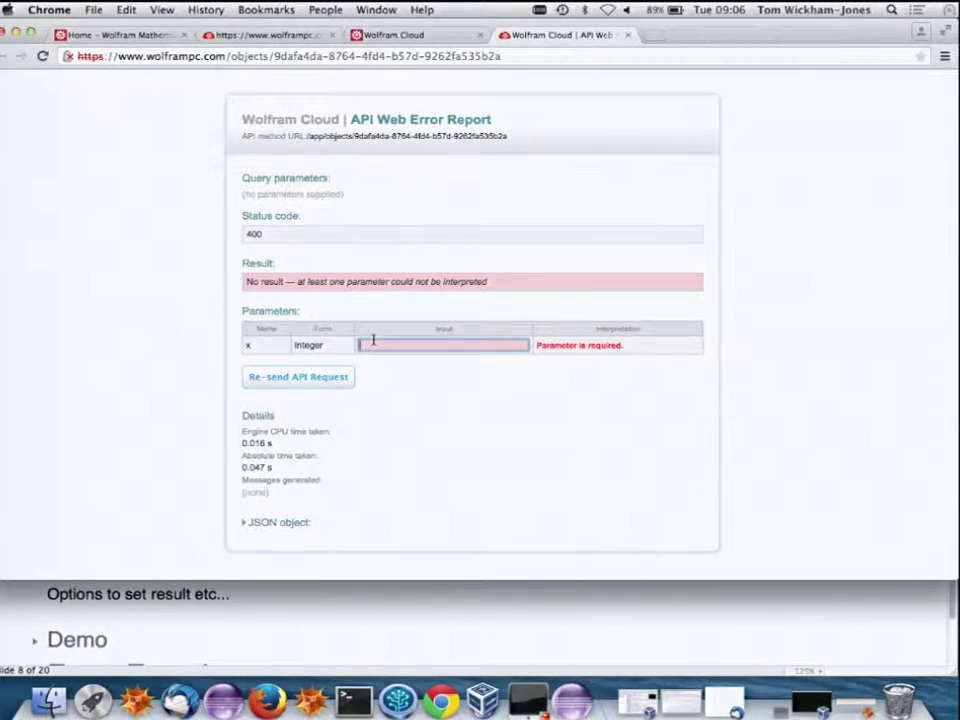
pyautogui.write('200')
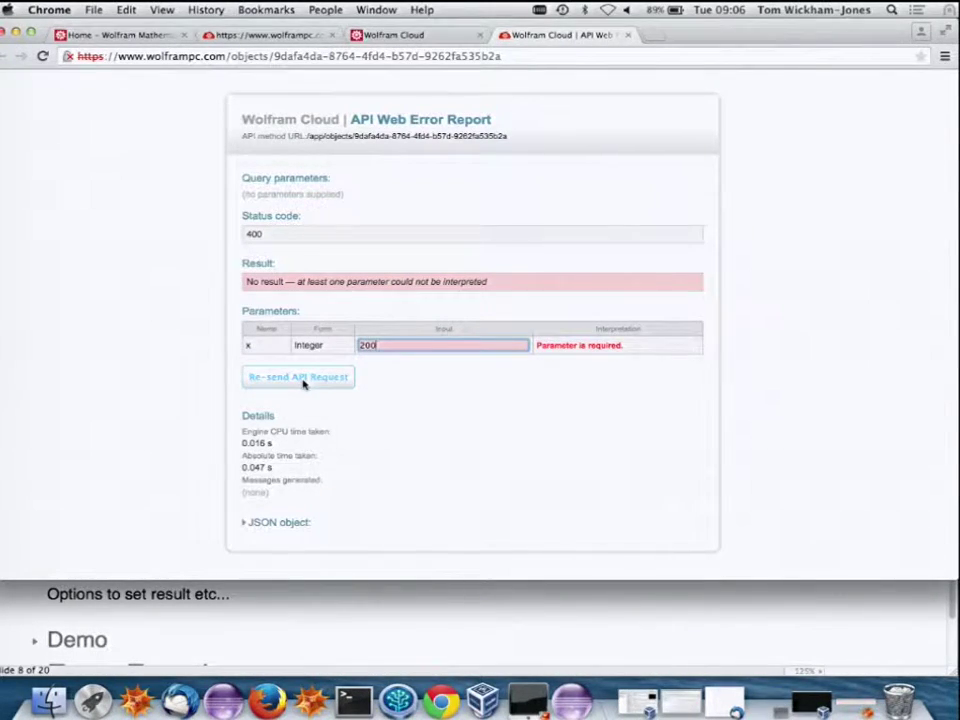
pyautogui.click(320, 378)
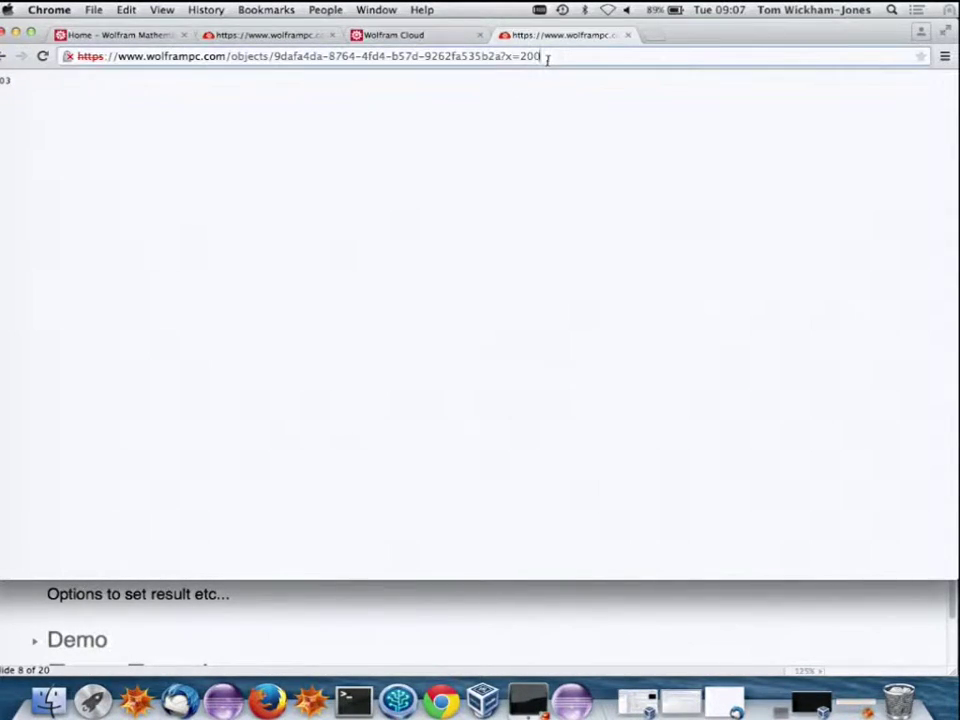
pyautogui.moveTo(547, 59); pyautogui.dragTo(502, 55)
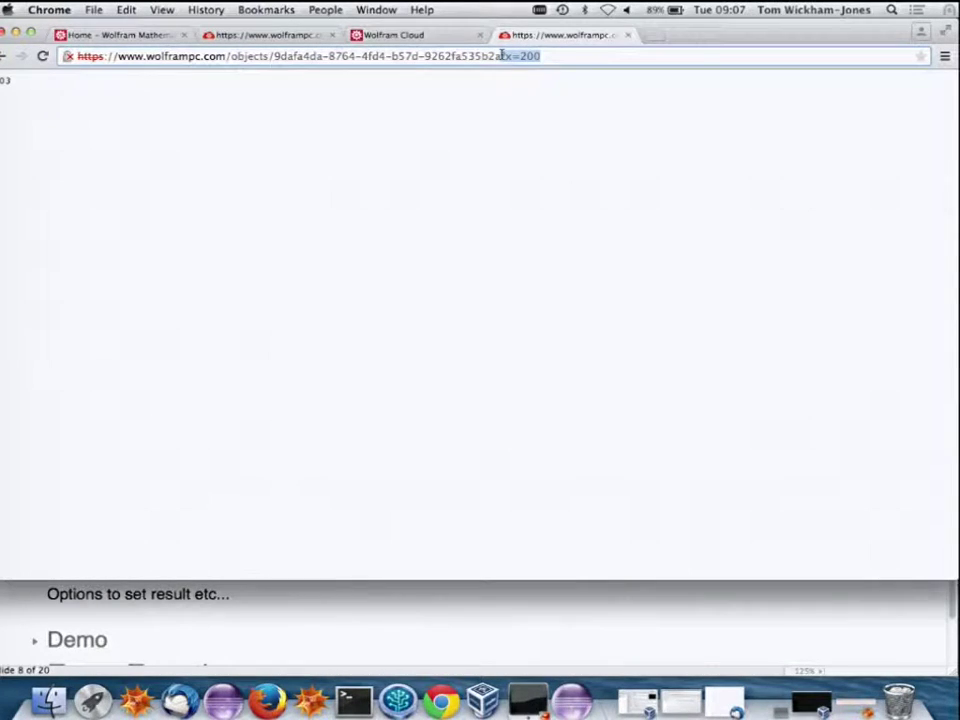
pyautogui.click(546, 109)
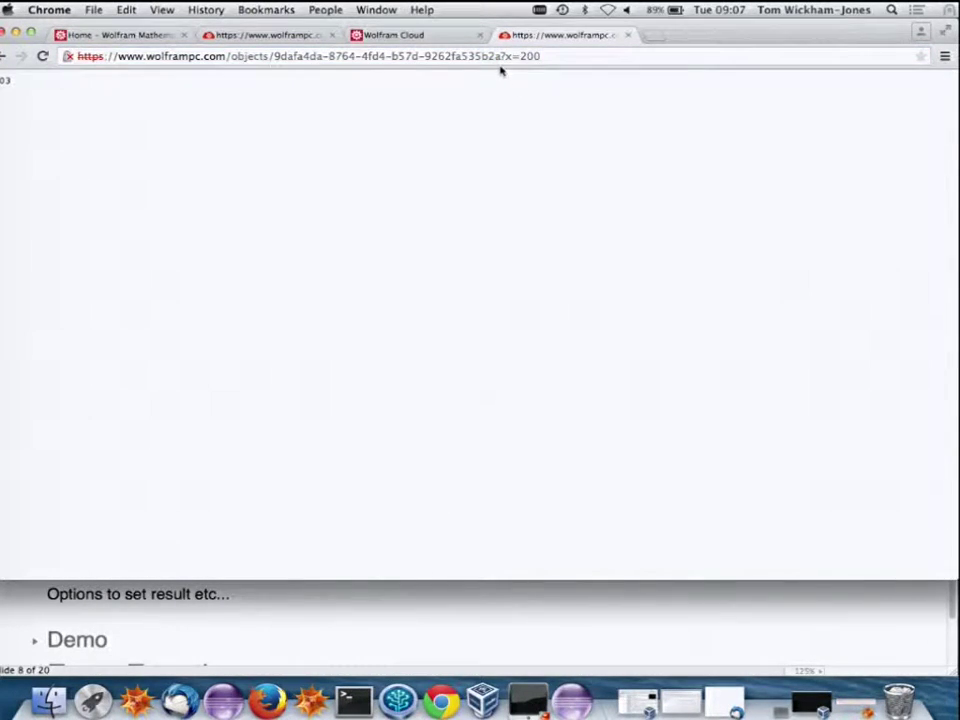